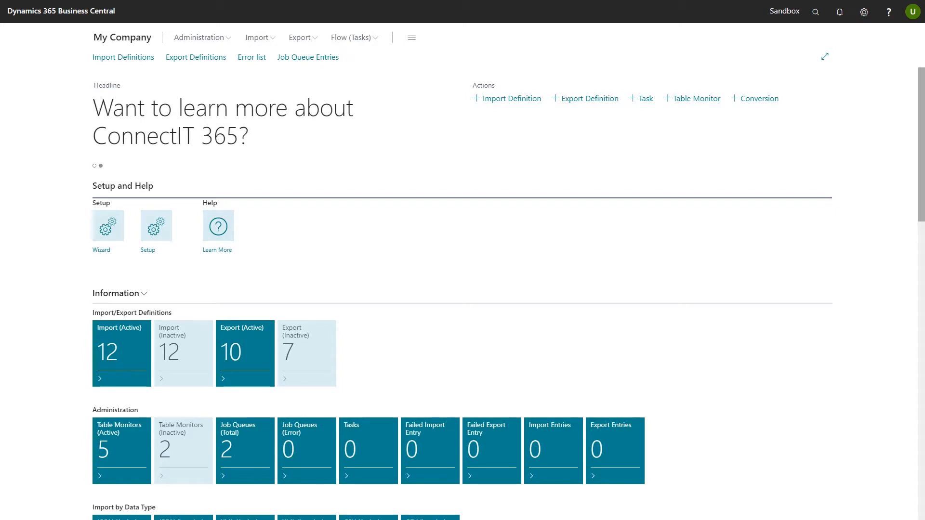
Create a new export definition with the description DEMO JSON Export and set it to active
left_click(299, 37)
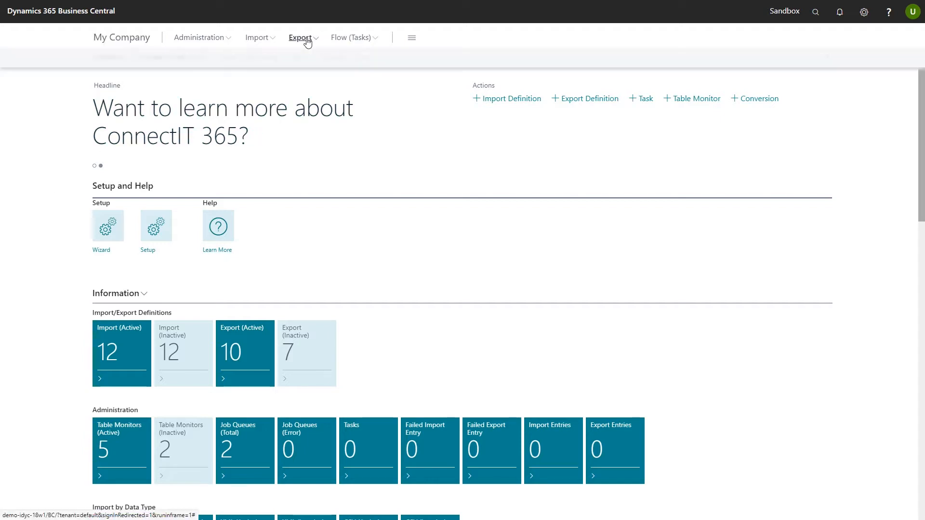
left_click(114, 58)
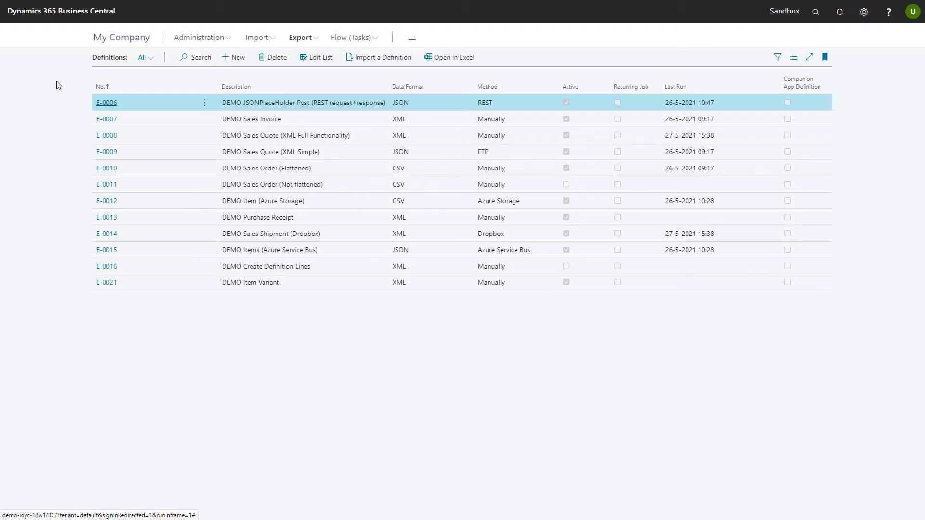
left_click(237, 60)
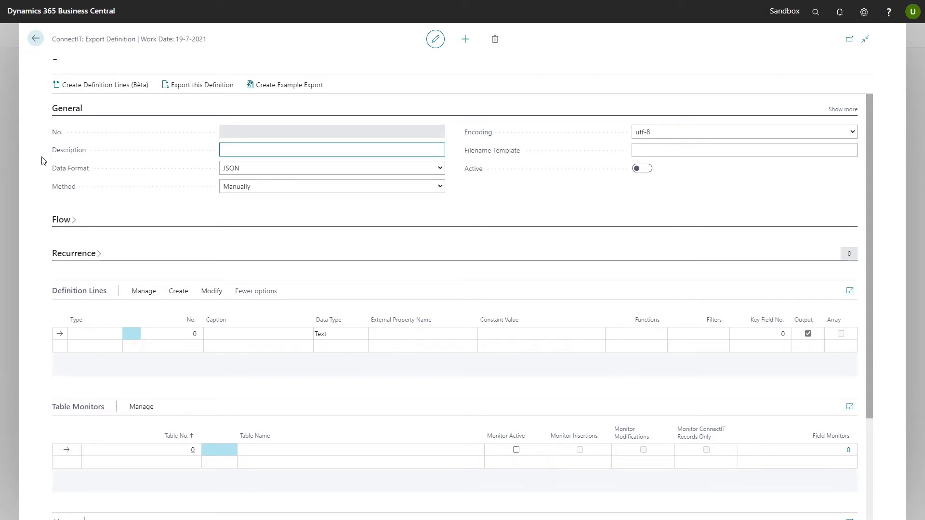
type("DEMO JSON Export")
key("Tab")
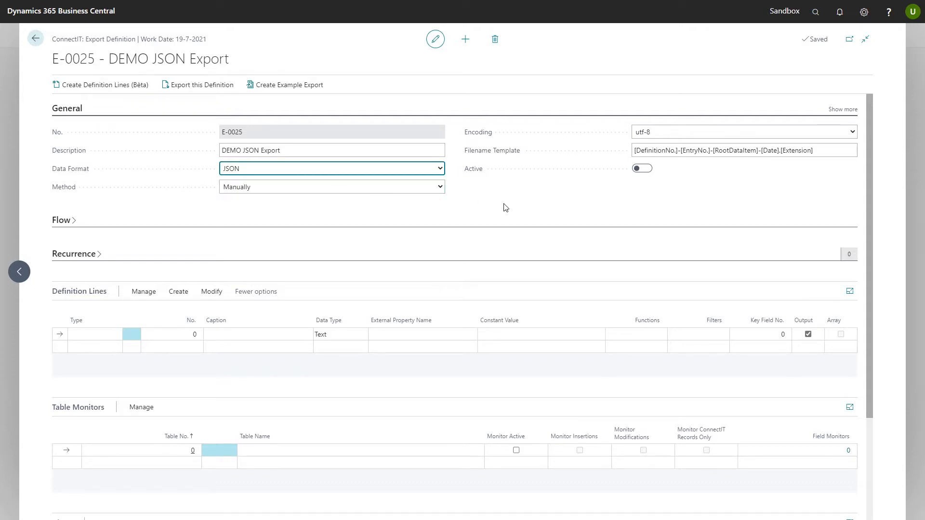
left_click(643, 169)
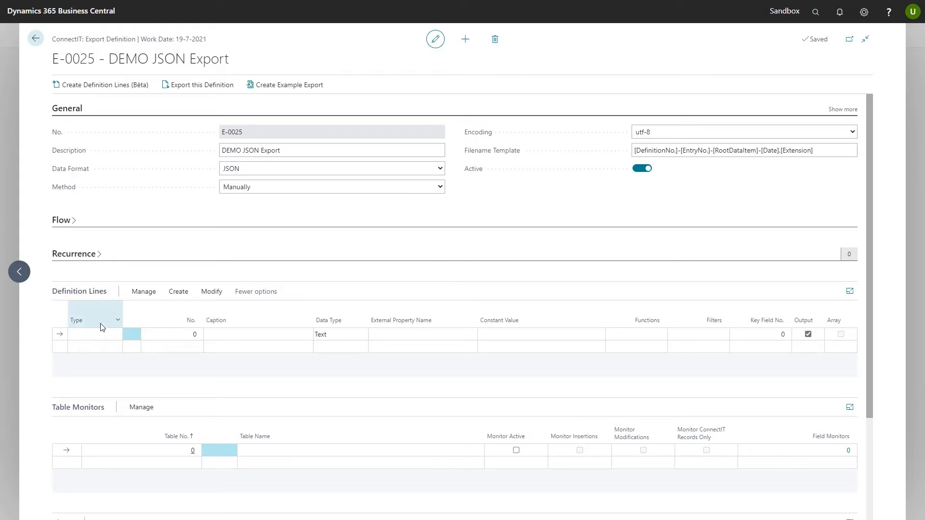
Review the available definition line types and the target structure in DEMO Item.json in Notepad++
left_click(107, 338)
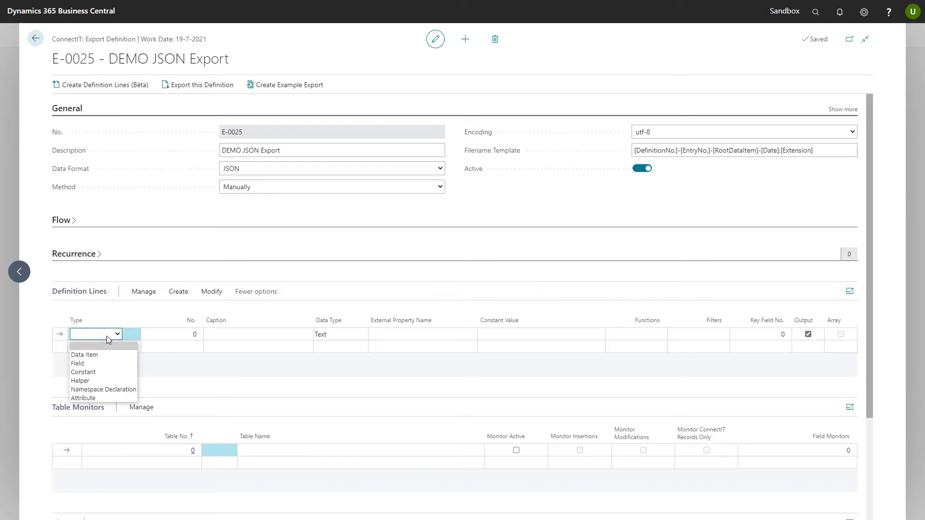
left_click(37, 311)
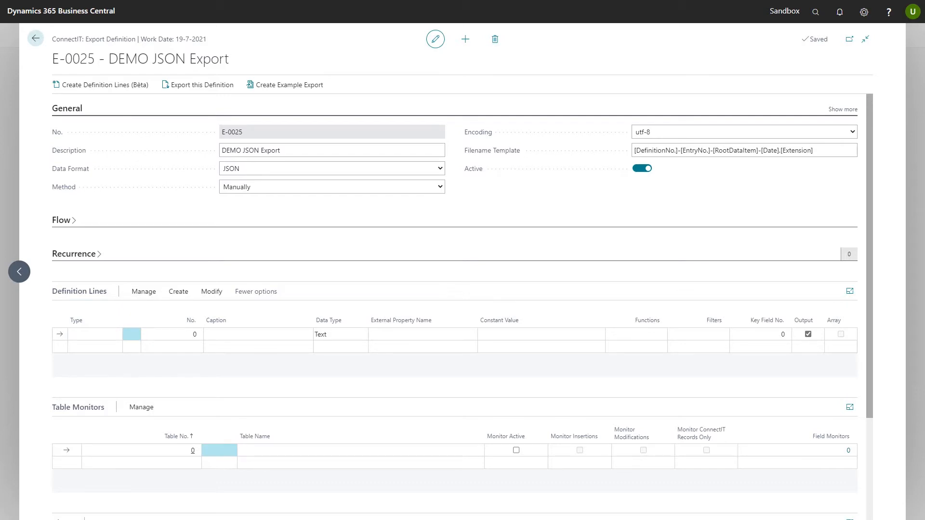
left_click_drag(0, 186, 684, 108)
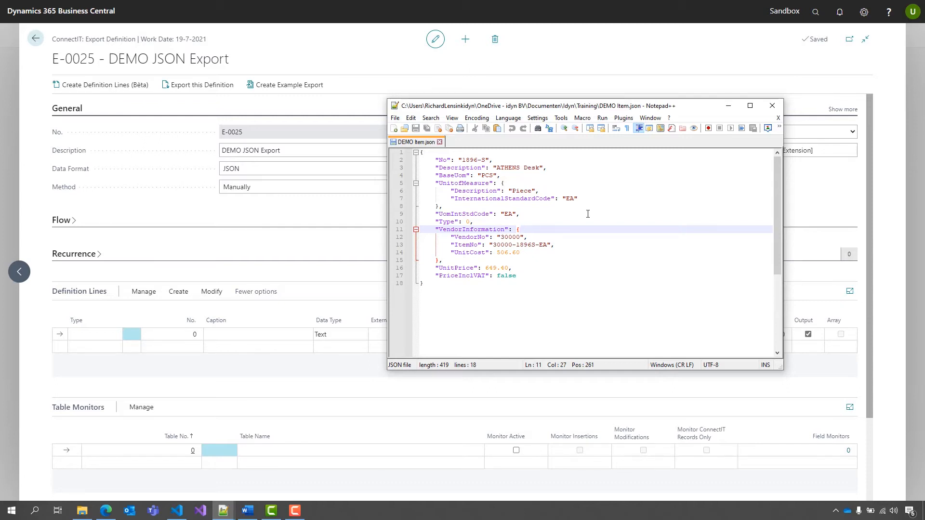
left_click_drag(698, 109, 0, 108)
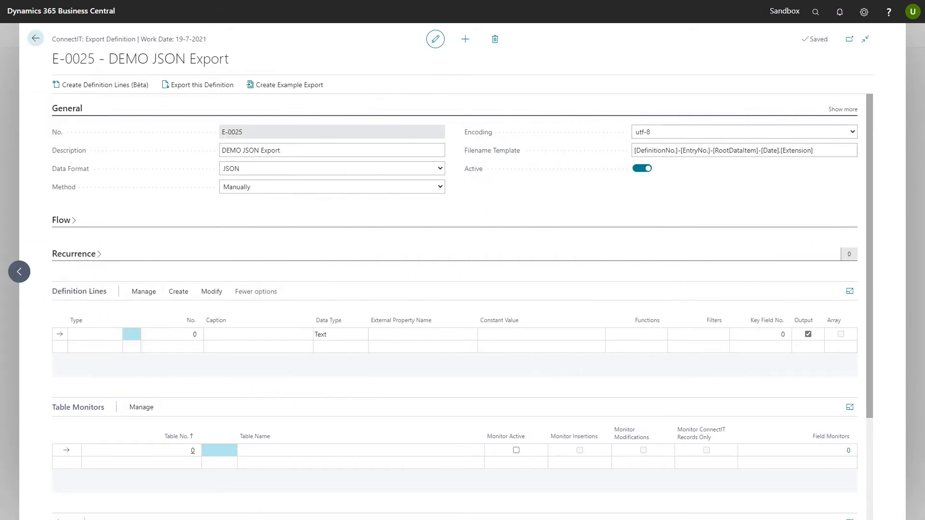
Define the first definition line as a Data Item for the Item table, found by searching for "item"
left_click(113, 336)
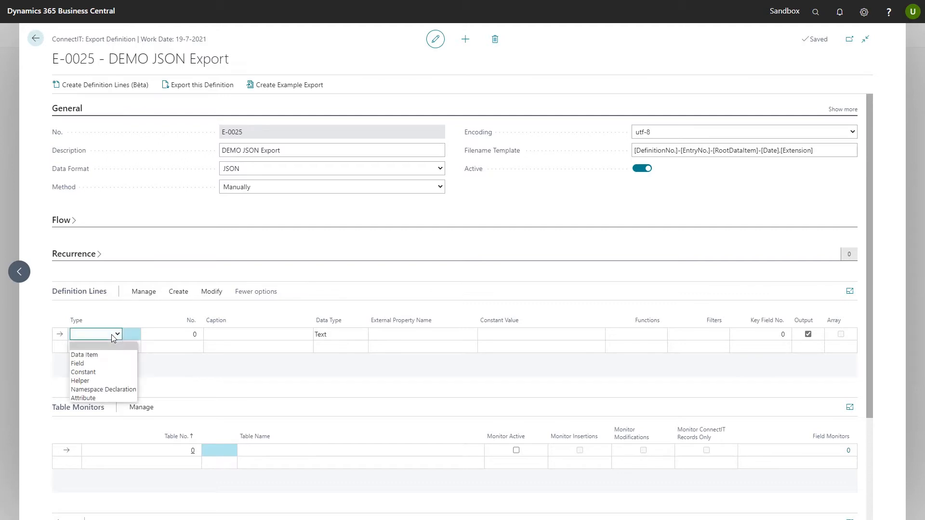
left_click(107, 357)
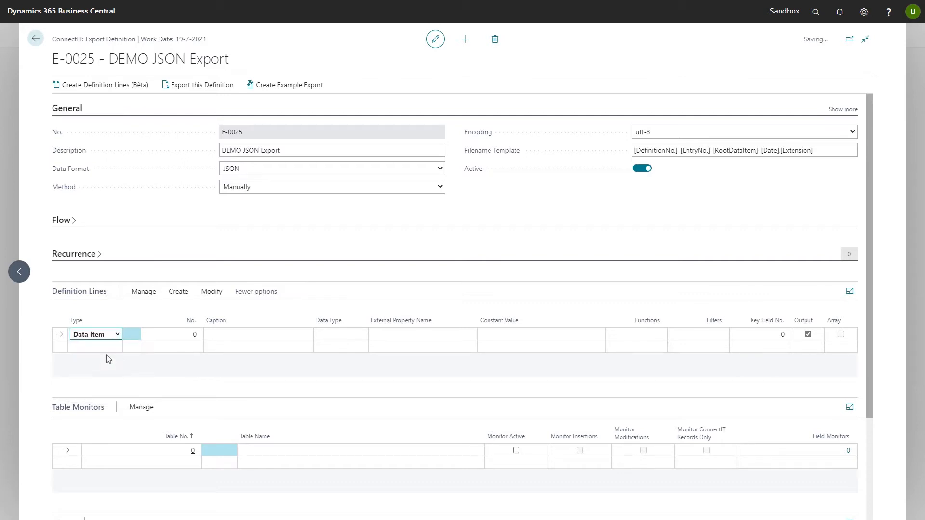
left_click(169, 334)
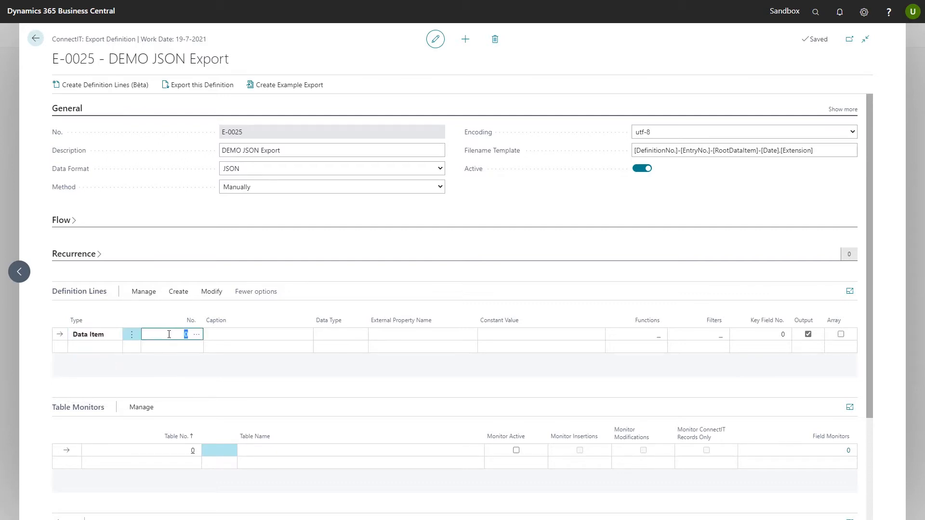
left_click(196, 334)
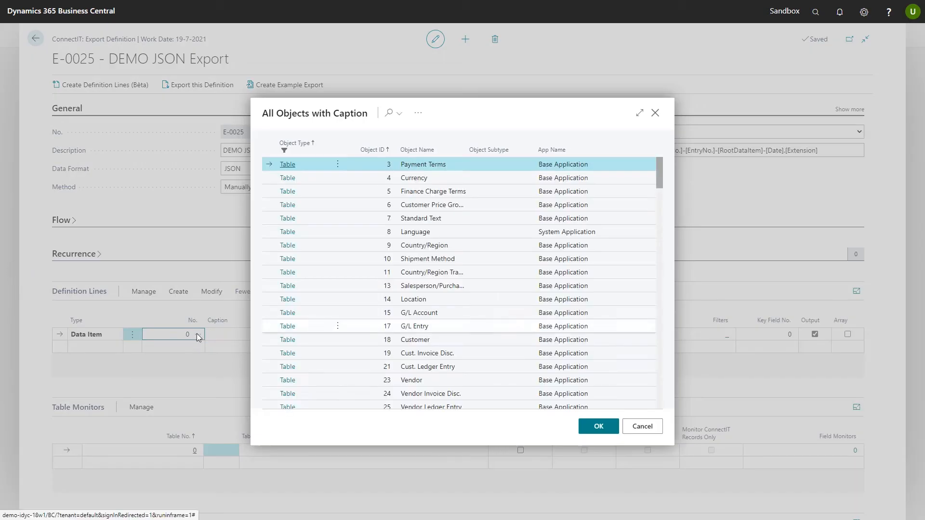
left_click(389, 114)
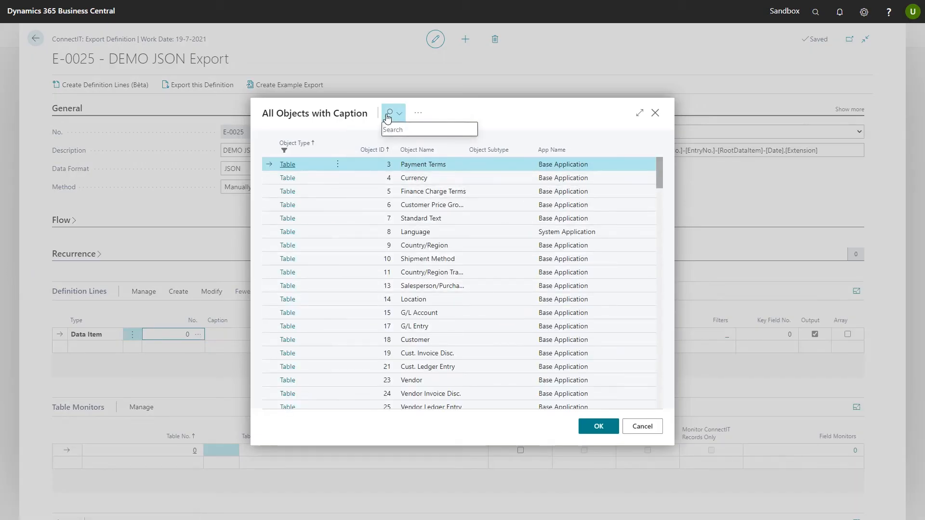
type("item")
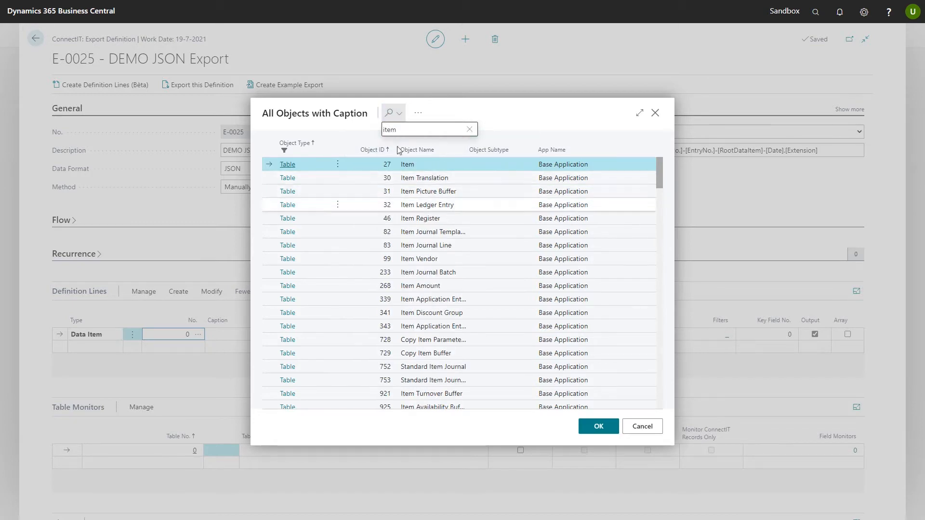
left_click(598, 427)
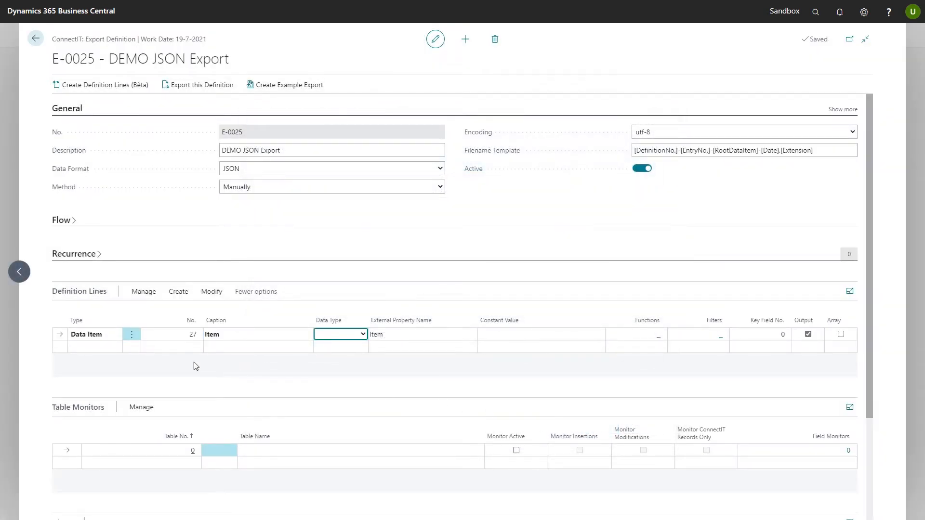
Add a Field line under the Item data item for field 1, No
left_click(105, 347)
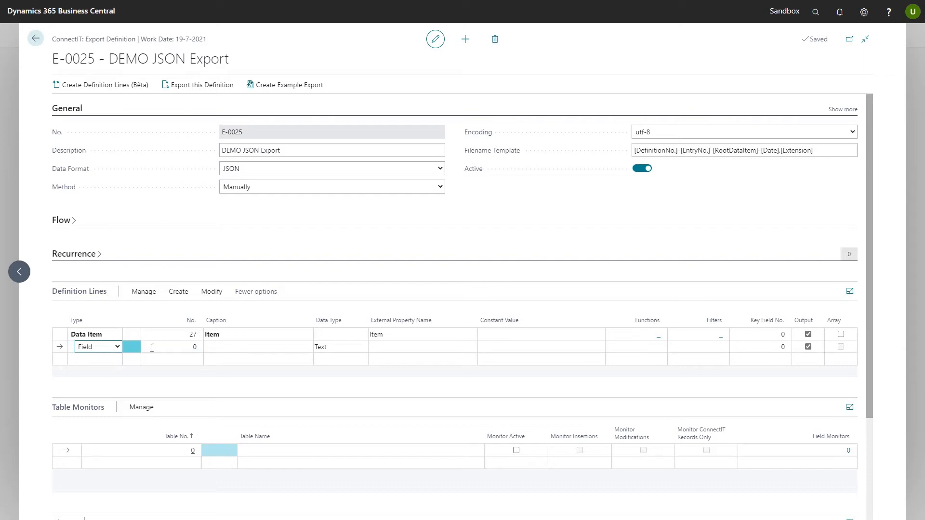
left_click(183, 346)
left_click(197, 348)
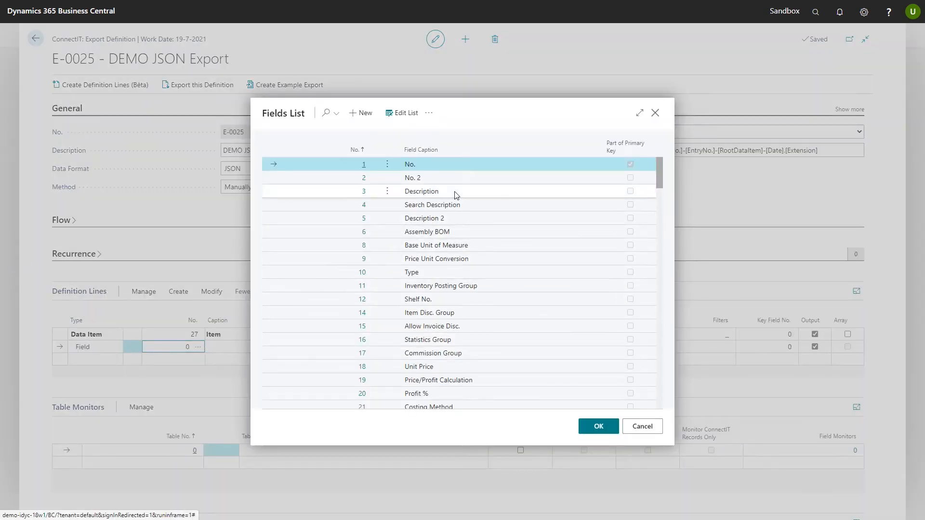
left_click(364, 166)
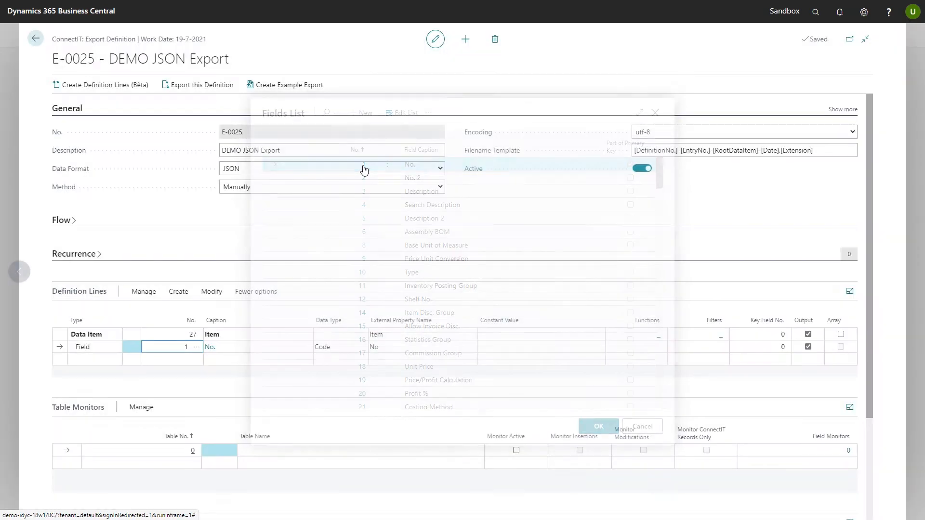
Add another Field line to the definition for field 3, Description
left_click(108, 358)
left_click(179, 358)
left_click(197, 359)
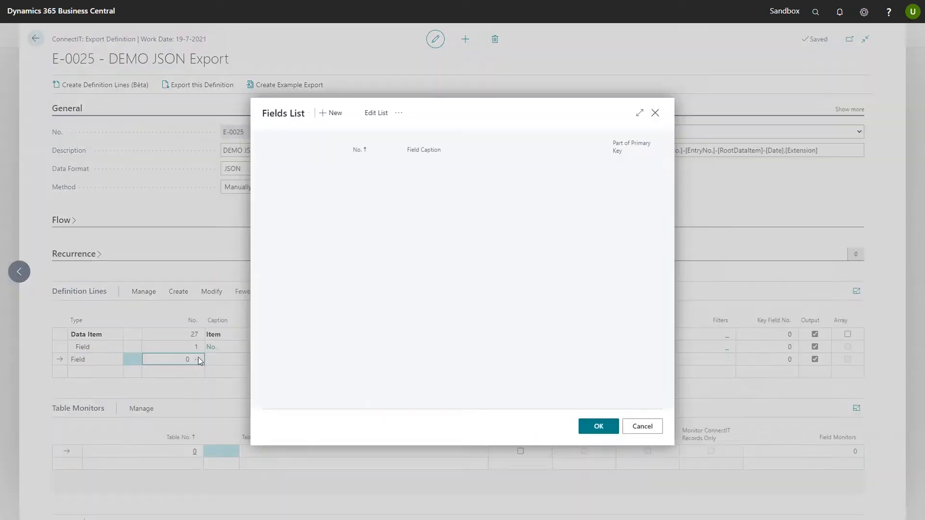
left_click(387, 191)
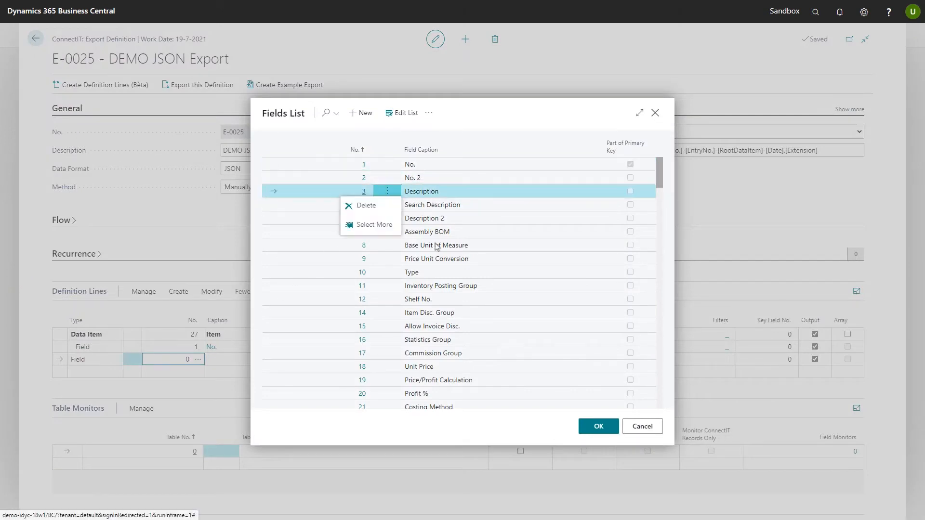
left_click(605, 433)
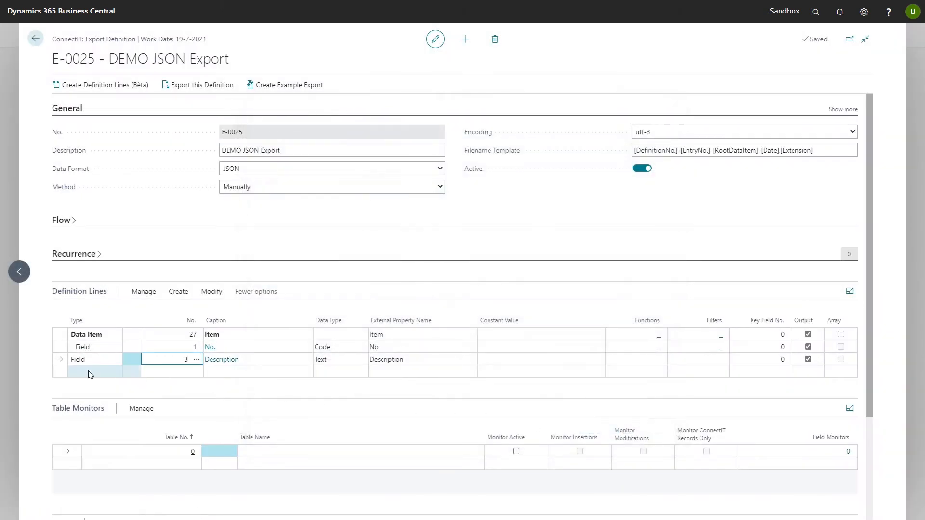
Add a Field line below Description for field 8, Base Unit of Measure
left_click(88, 371)
left_click(180, 372)
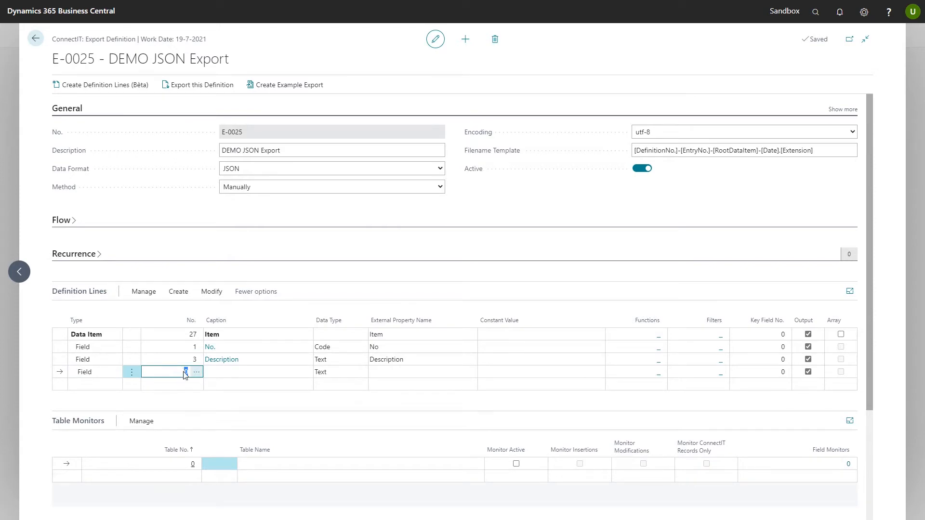
left_click(197, 375)
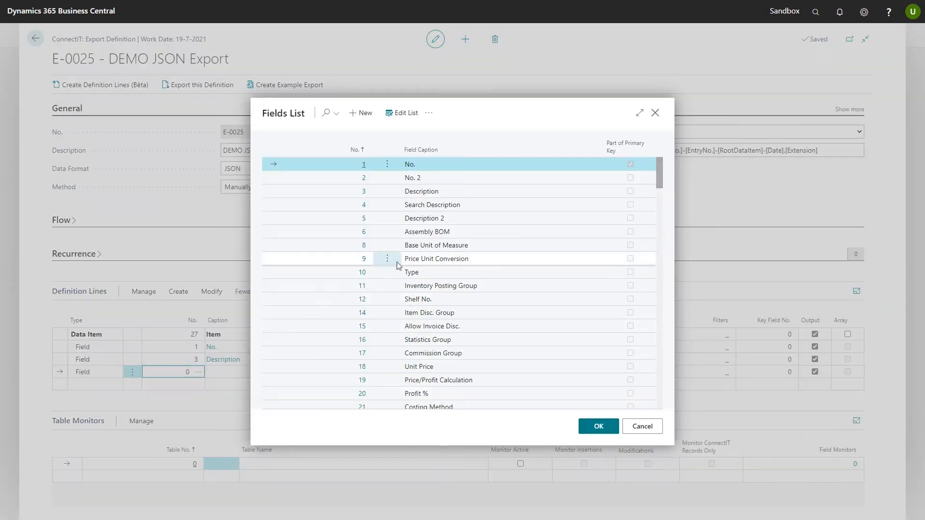
left_click(430, 246)
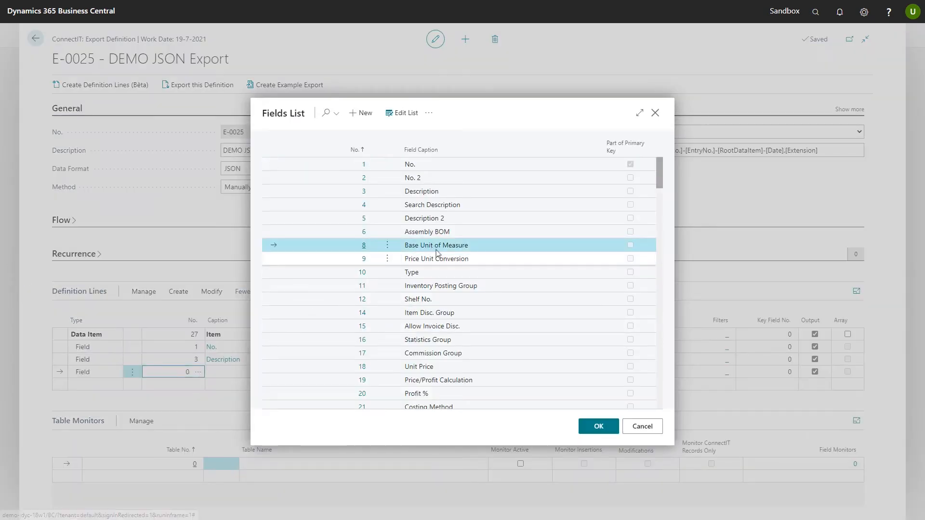
left_click(598, 426)
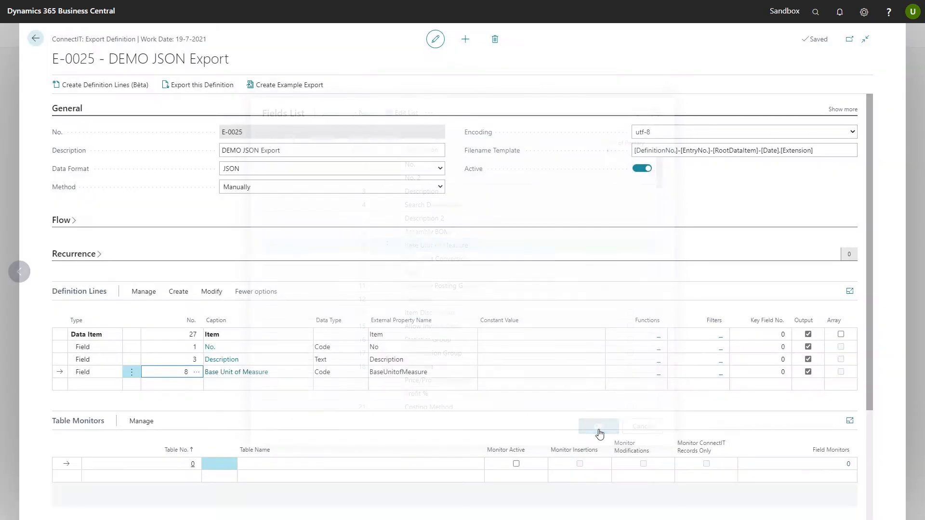
Change the external property name of the Base Unit of Measure line to BaseUom
left_click(439, 374)
left_click(439, 374)
left_click_drag(428, 374, 386, 375)
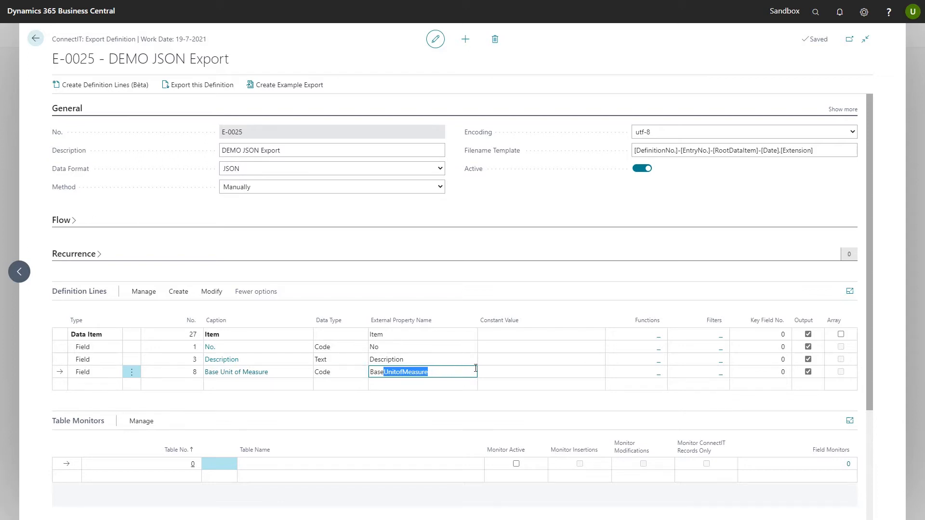
type("Uom")
key("Tab")
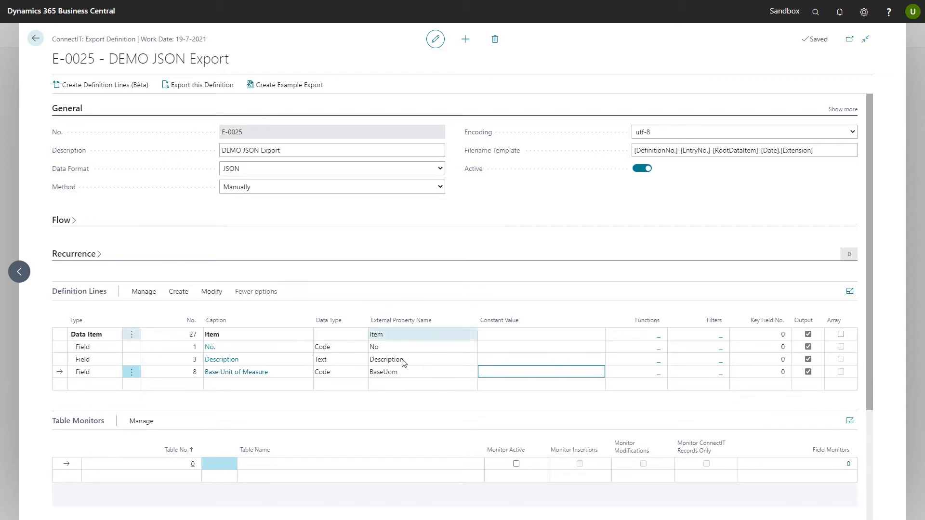
Add a Data Item line below Base Unit of Measure for table 204, Unit of Measure, found by searching for "unit of measure"
left_click(93, 385)
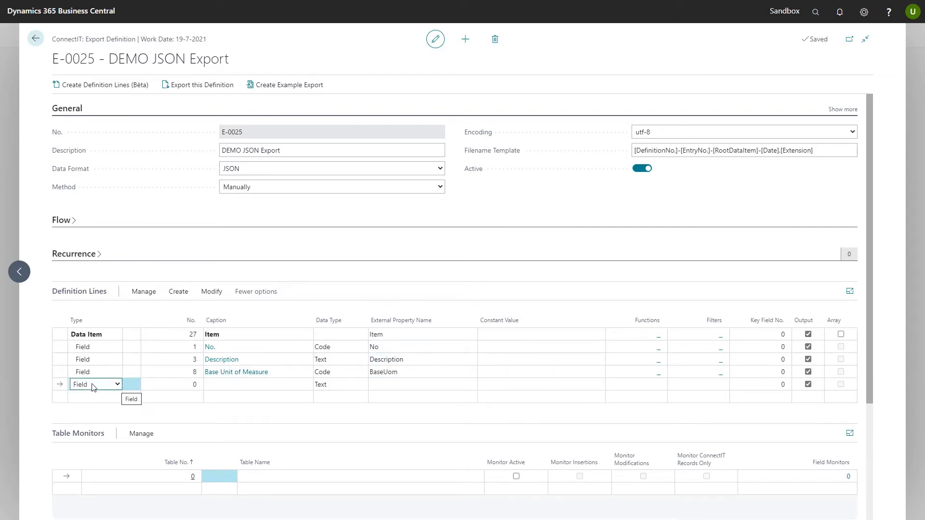
left_click(117, 385)
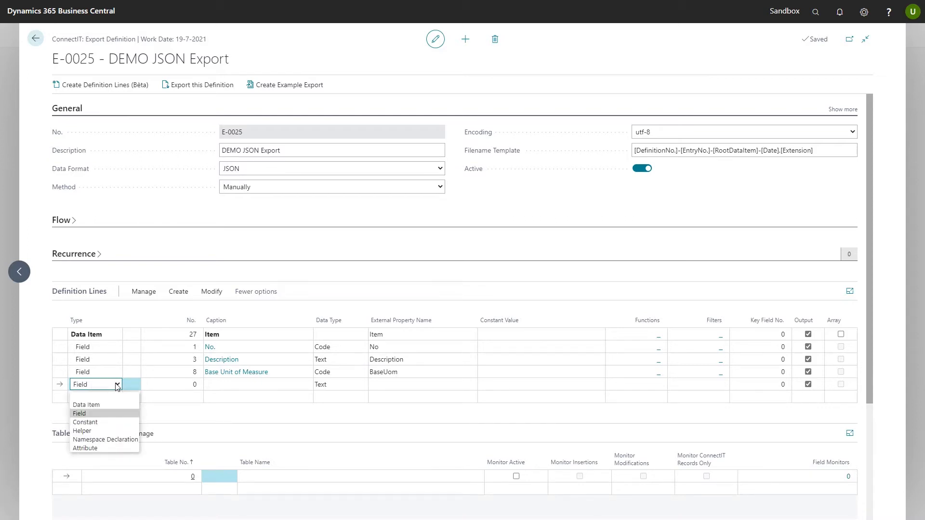
left_click(108, 405)
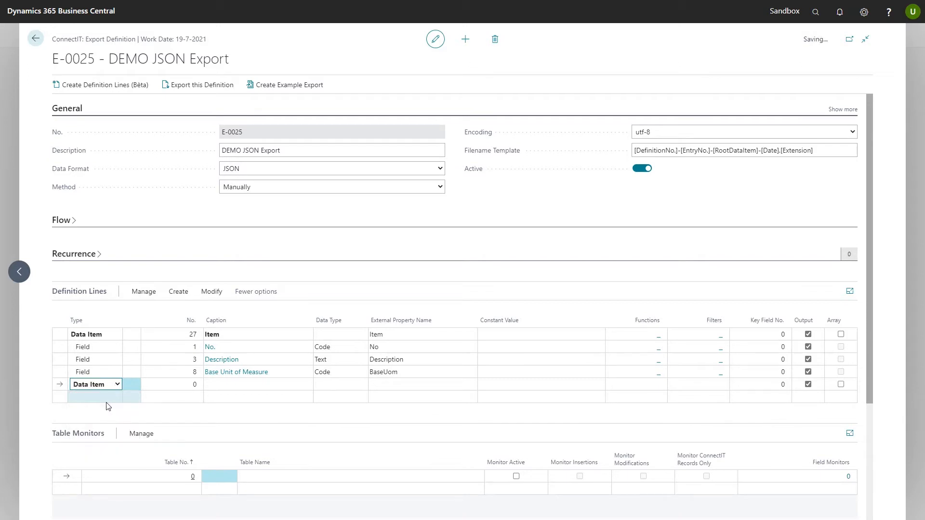
left_click(178, 384)
left_click(199, 384)
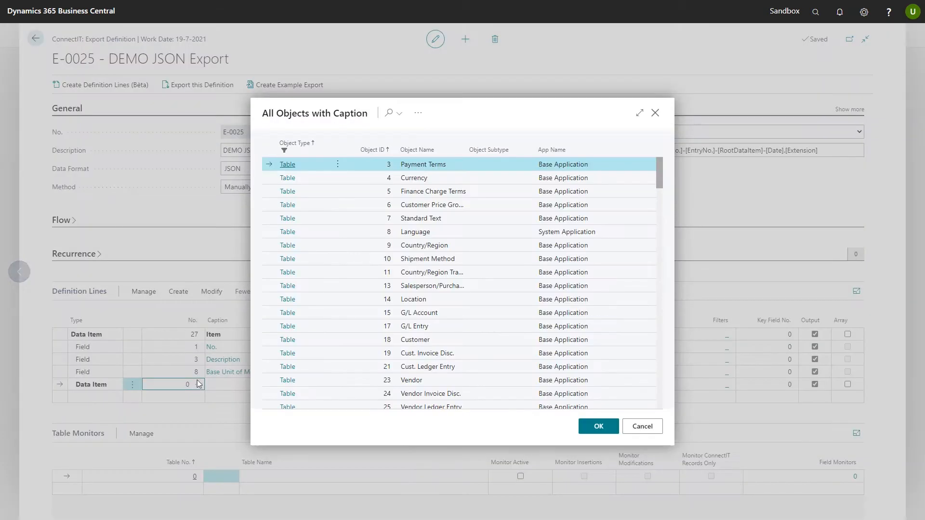
left_click(388, 114)
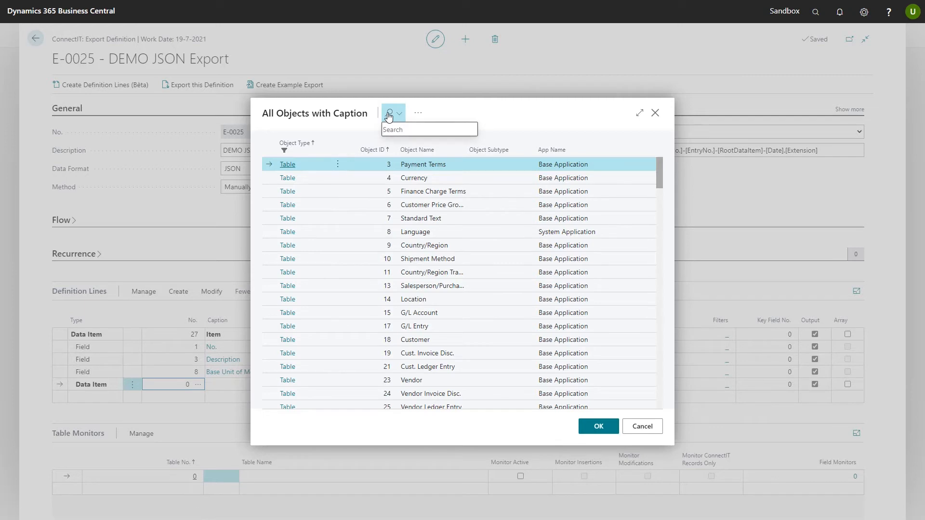
type("unit of measure")
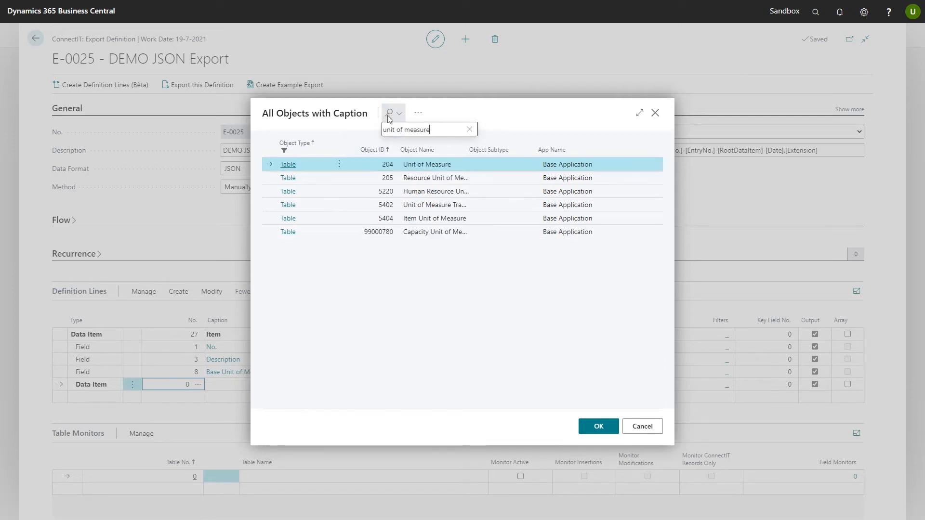
left_click(601, 427)
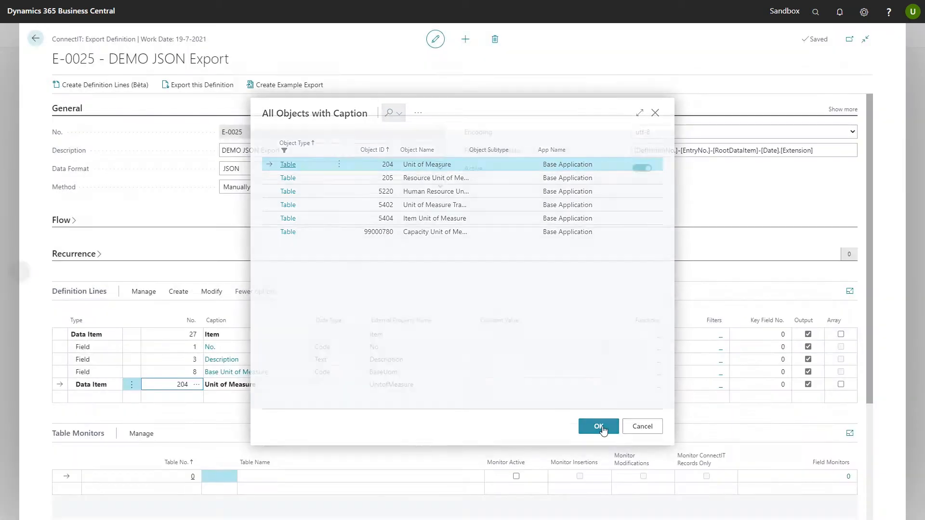
Add a Field line under the Unit of Measure data item for field 1, Code
left_click(250, 387)
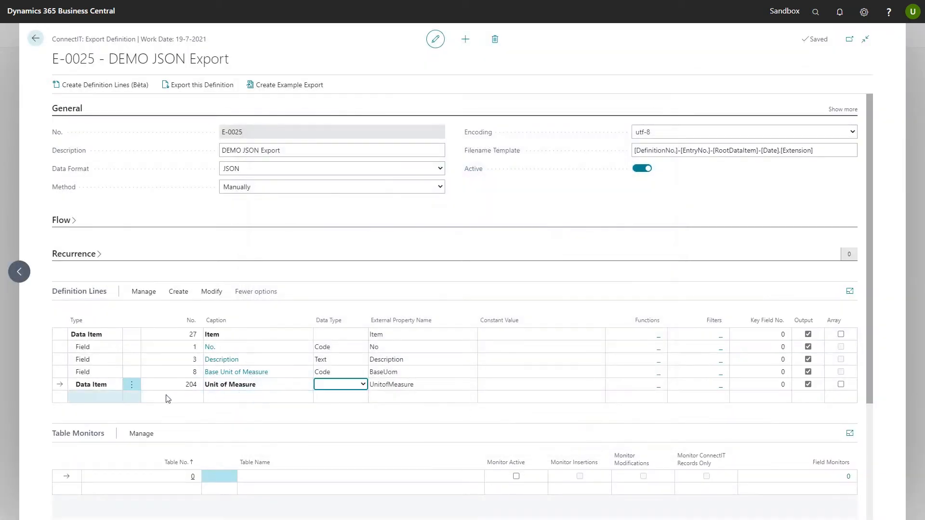
left_click(101, 400)
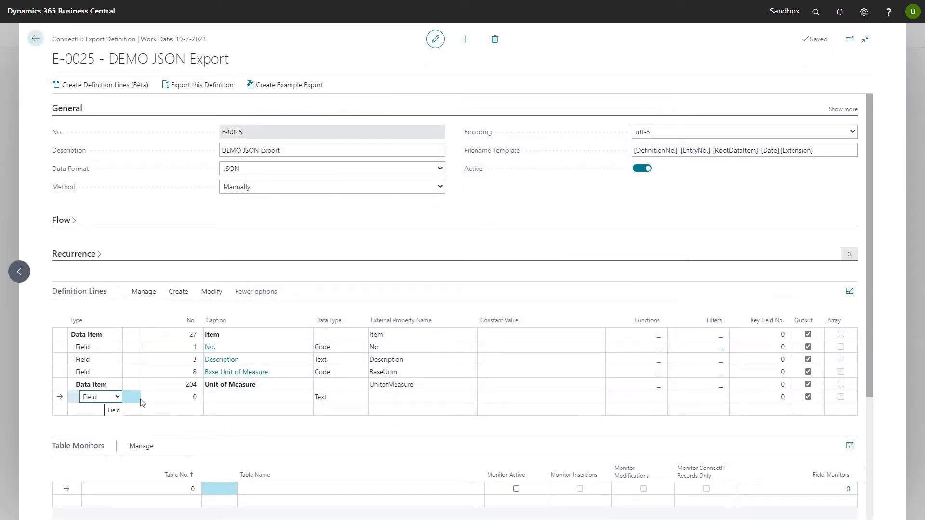
left_click(193, 398)
left_click(195, 399)
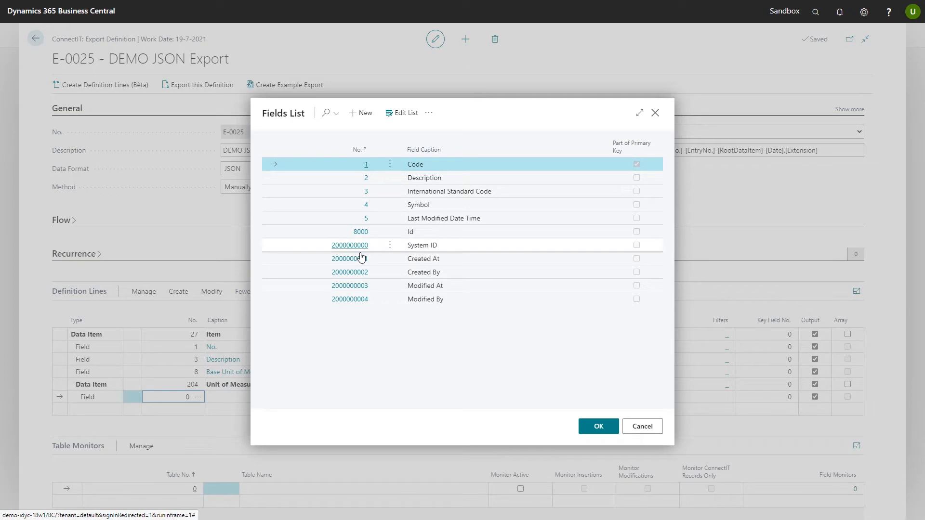
left_click(368, 168)
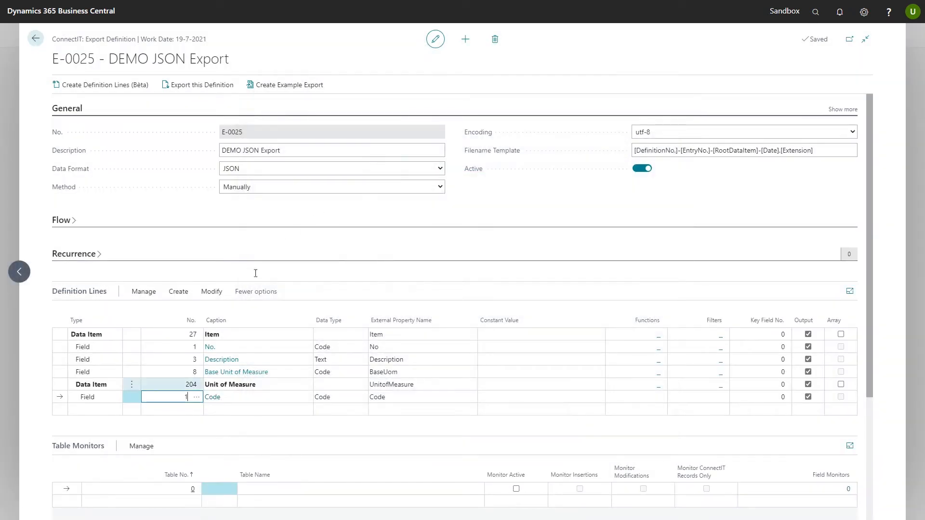
Add a Field line below Code under Unit of Measure for field 2, Description
left_click(109, 413)
left_click(184, 410)
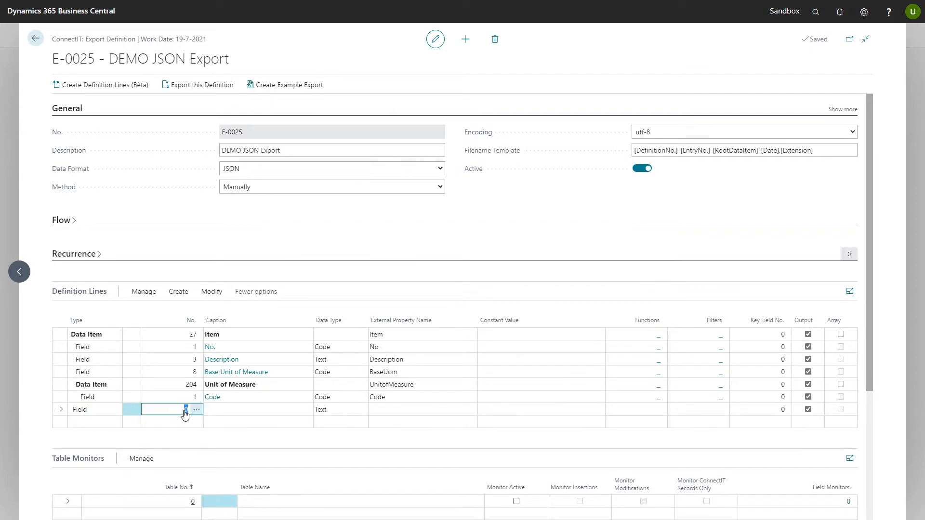
left_click(196, 410)
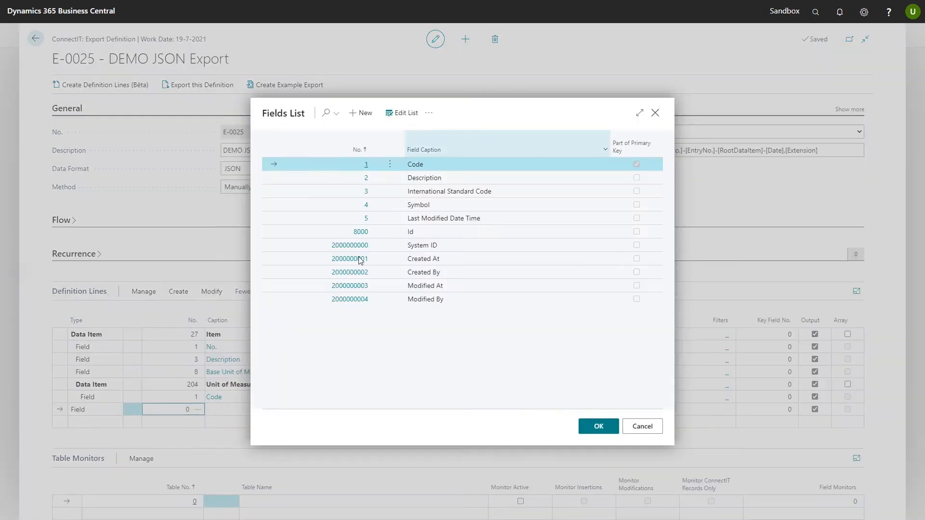
left_click(444, 178)
left_click(598, 427)
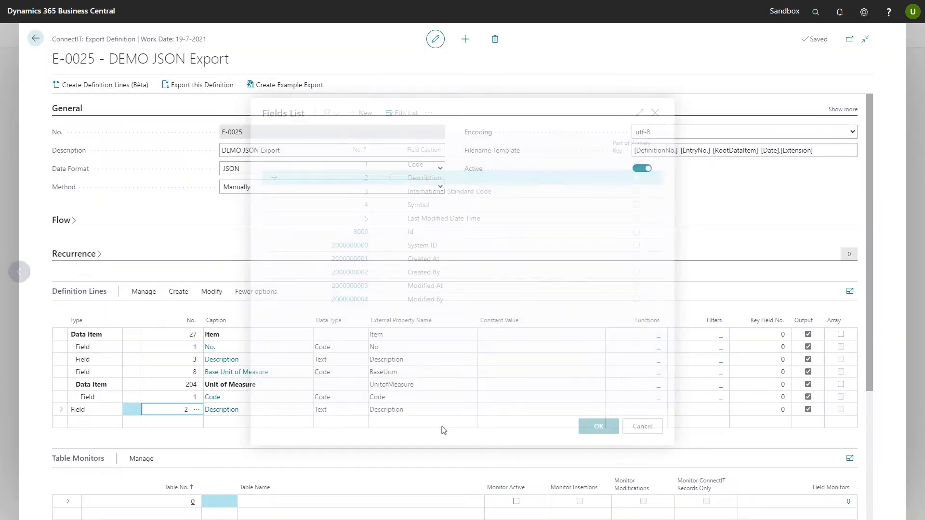
Add a Field line under Unit of Measure for field 3, International Standard Code
left_click(94, 422)
left_click(174, 422)
left_click(198, 422)
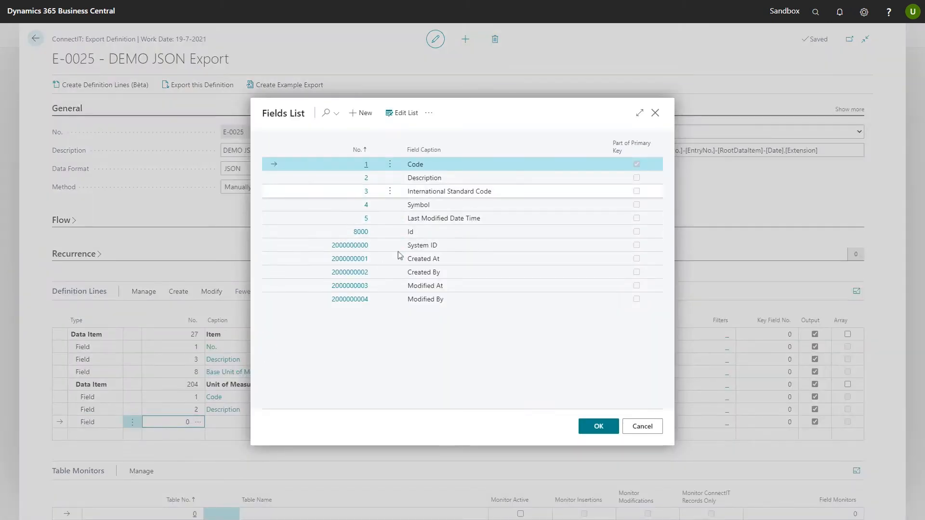
left_click(467, 192)
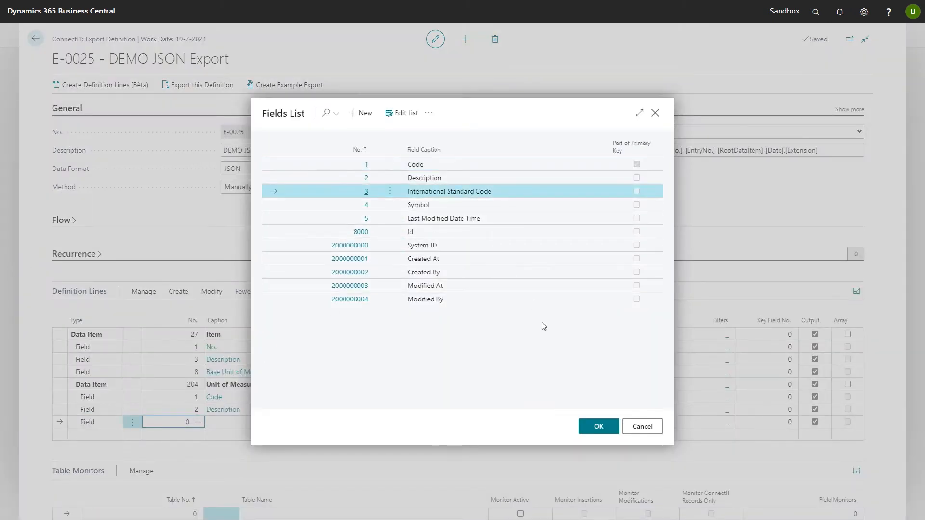
left_click(598, 426)
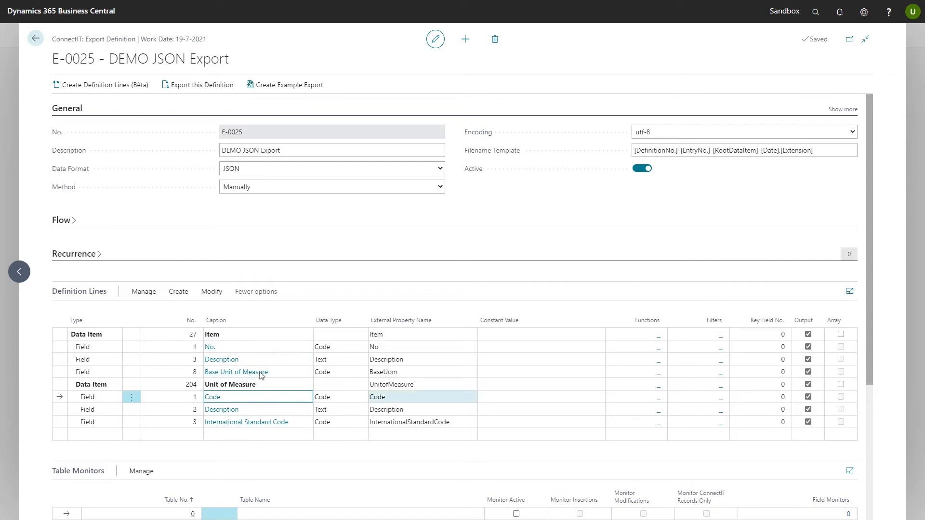
Link the Unit of Measure Code line to key field 8, Base Unit of Measure of Item, and exclude the line from the output
left_click(768, 397)
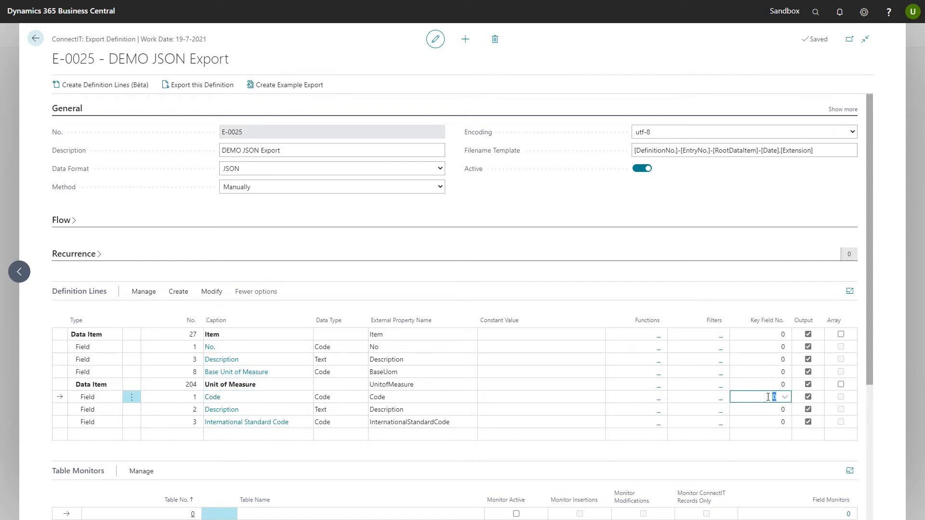
left_click(784, 397)
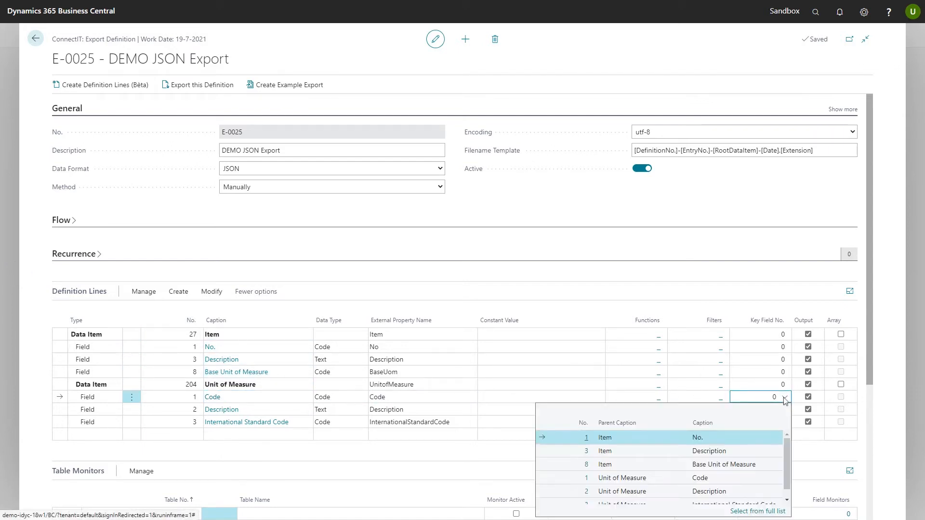
left_click(606, 466)
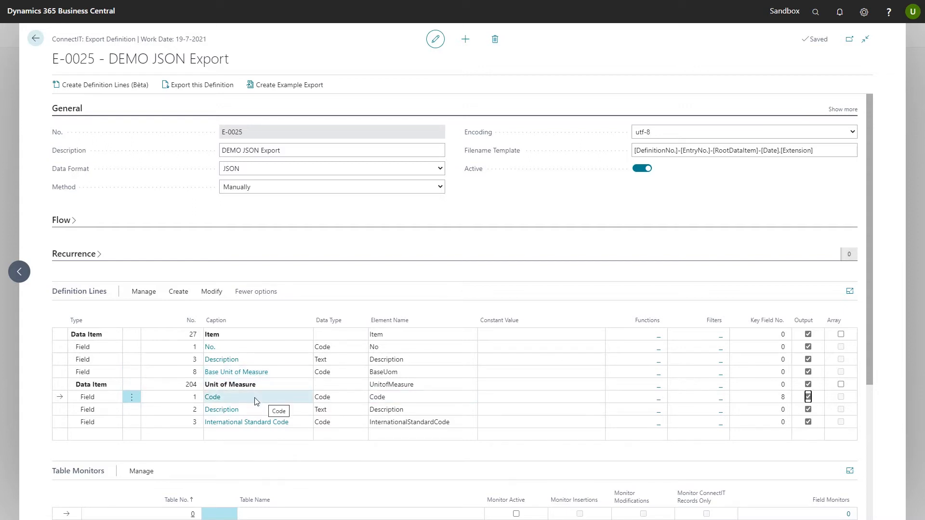
left_click(809, 397)
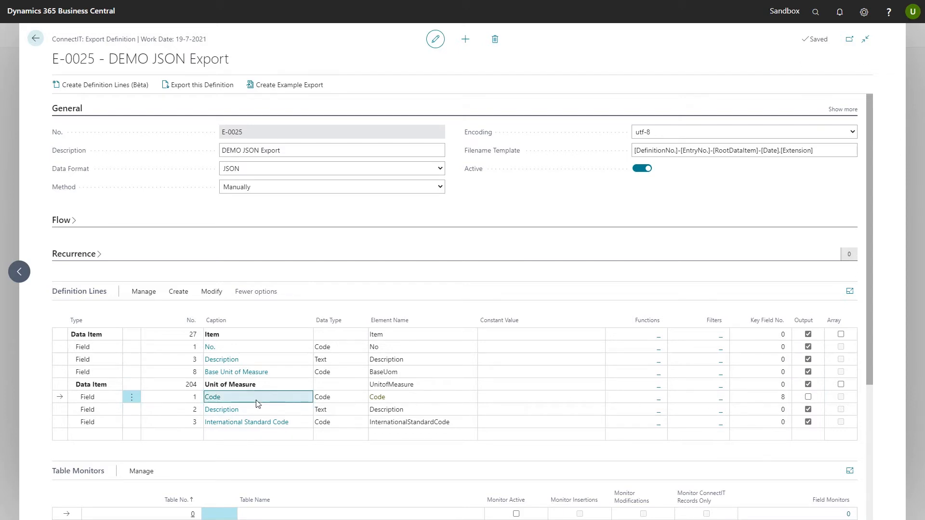
Check UomIntStdCode in DEMO Item.json in Notepad++, and add a matching Constant line below International Standard Code, outdented to the Item field level
scroll(256, 400, "down", 1)
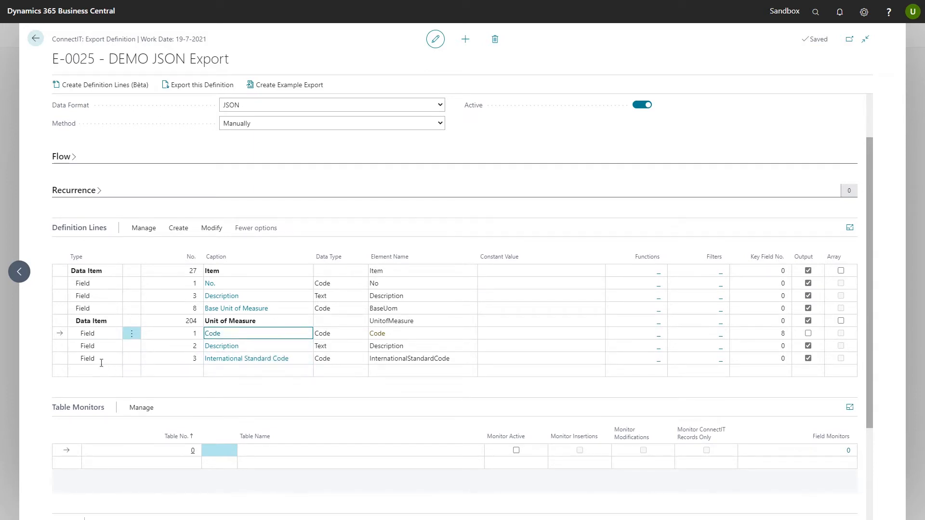
left_click_drag(0, 143, 692, 36)
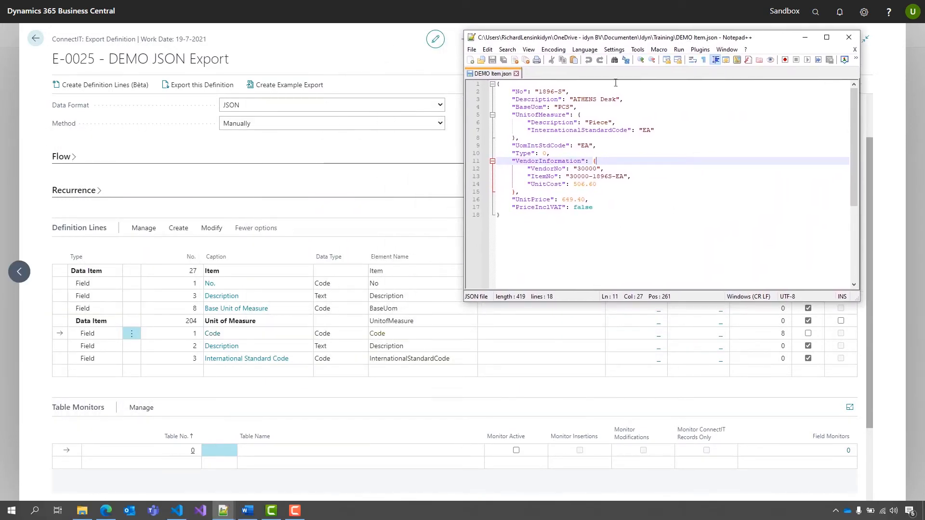
left_click_drag(515, 146, 567, 145)
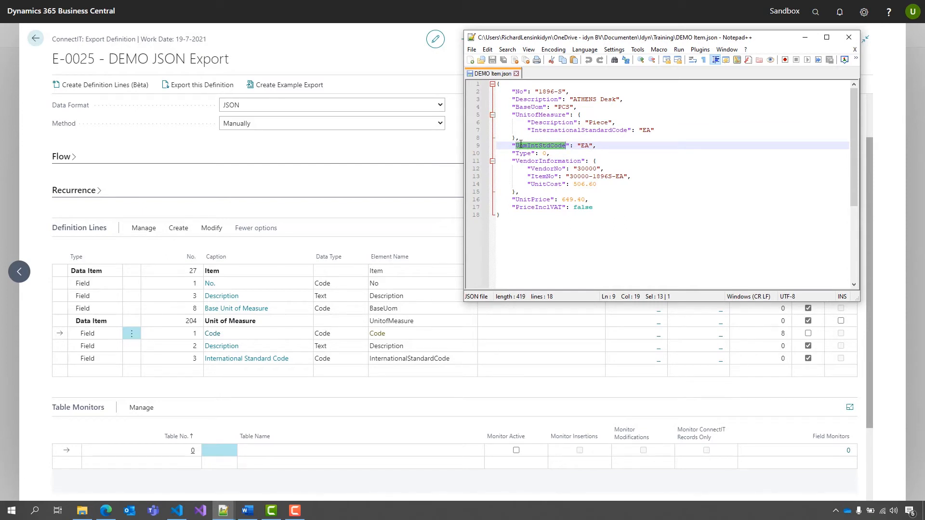
left_click_drag(552, 37, 0, 232)
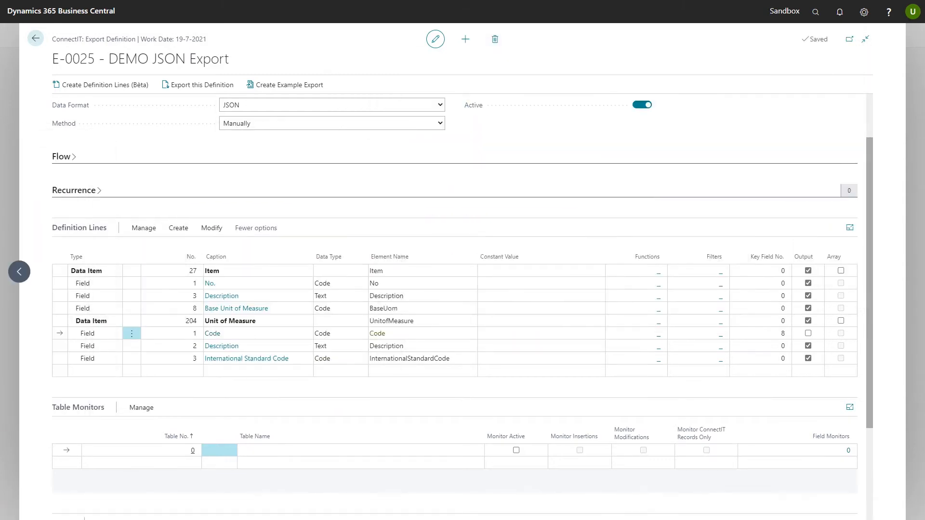
left_click(100, 370)
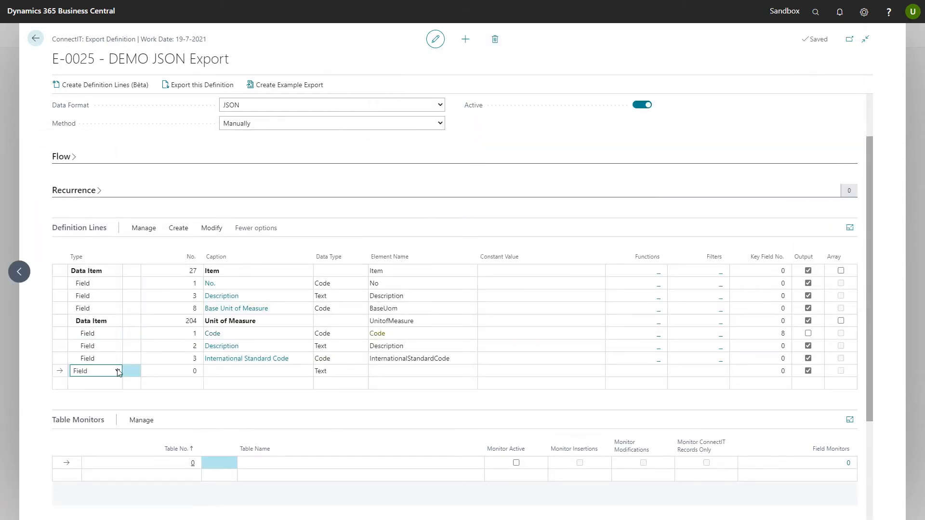
left_click(118, 373)
left_click(105, 405)
left_click(165, 371)
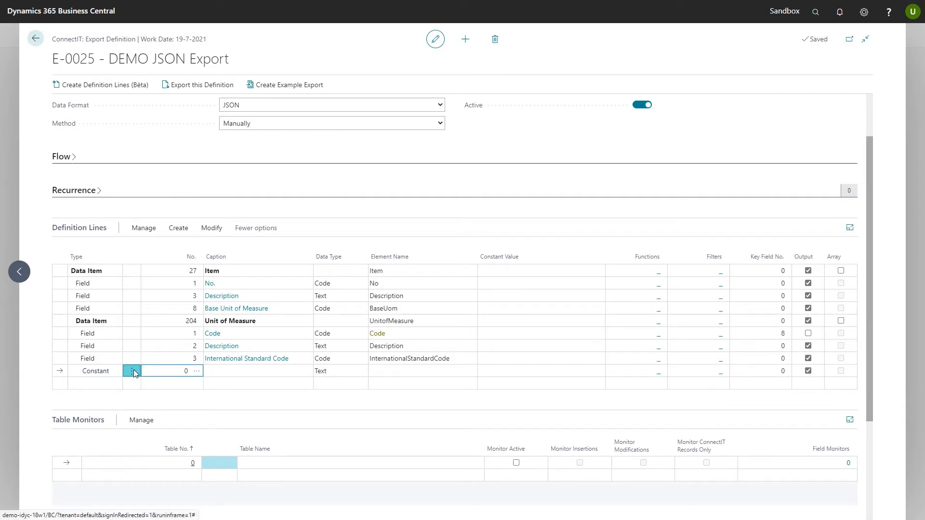
left_click(131, 371)
left_click(100, 241)
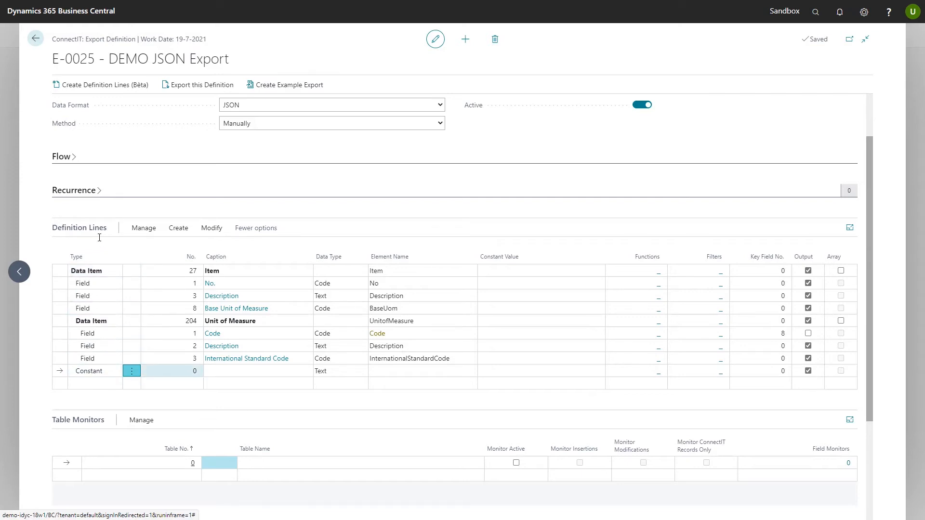
Set the element name of the new Constant line to UomIntStdCode
left_click(384, 371)
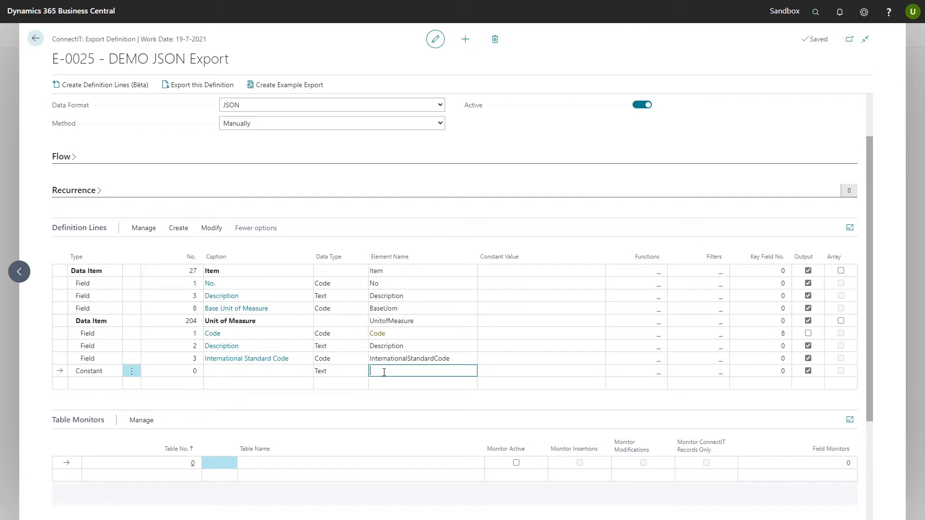
type("UomIntStdCode")
key("Tab")
Add the SETTEMPVAL function with code DEMO_UOMSTDCODE to the International Standard Code line
left_click(381, 362)
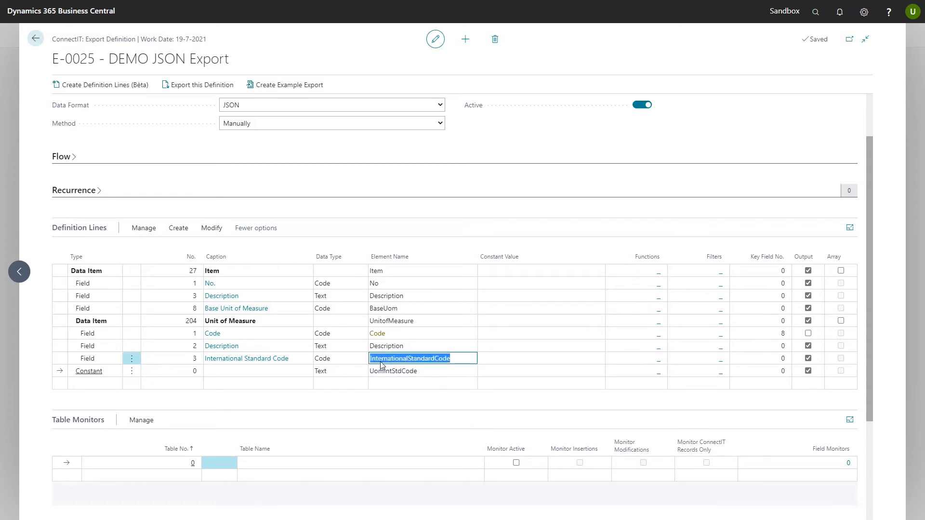
left_click(419, 372)
left_click(437, 362)
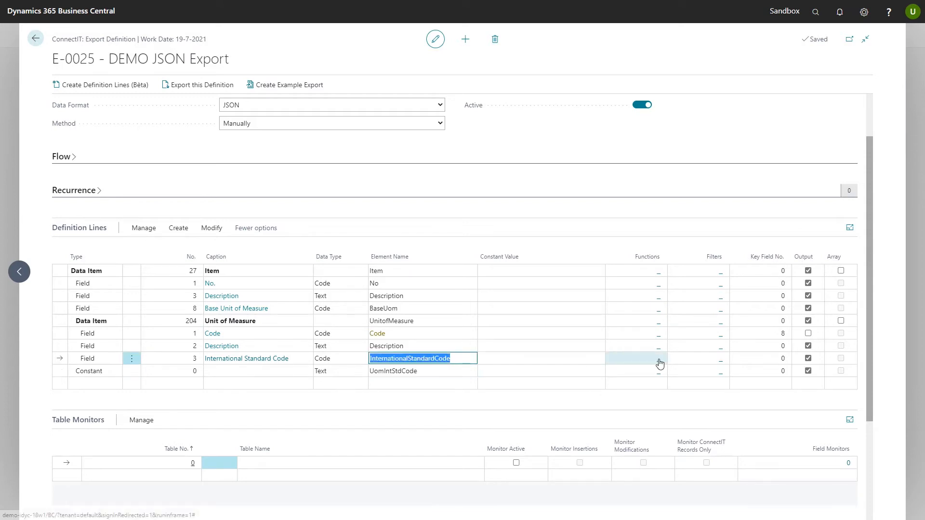
left_click(658, 363)
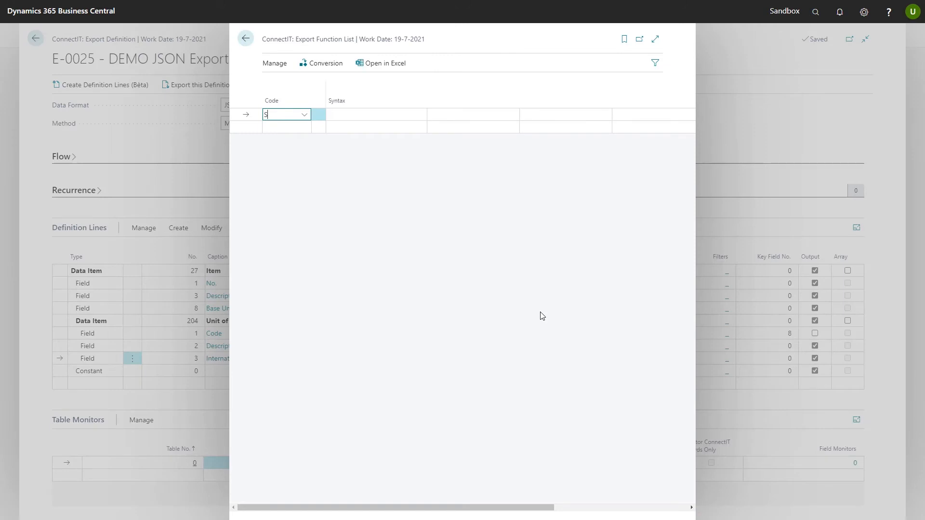
type("SETTEMPVAL")
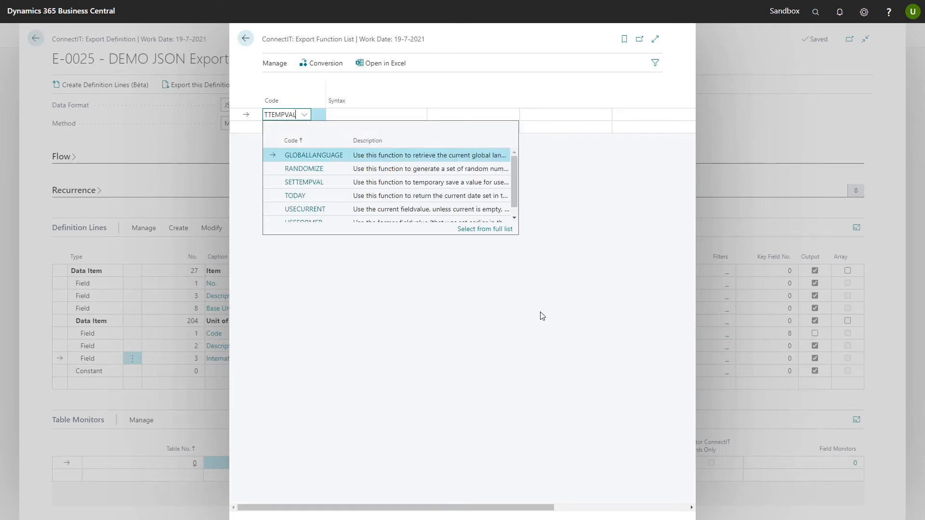
key("Tab")
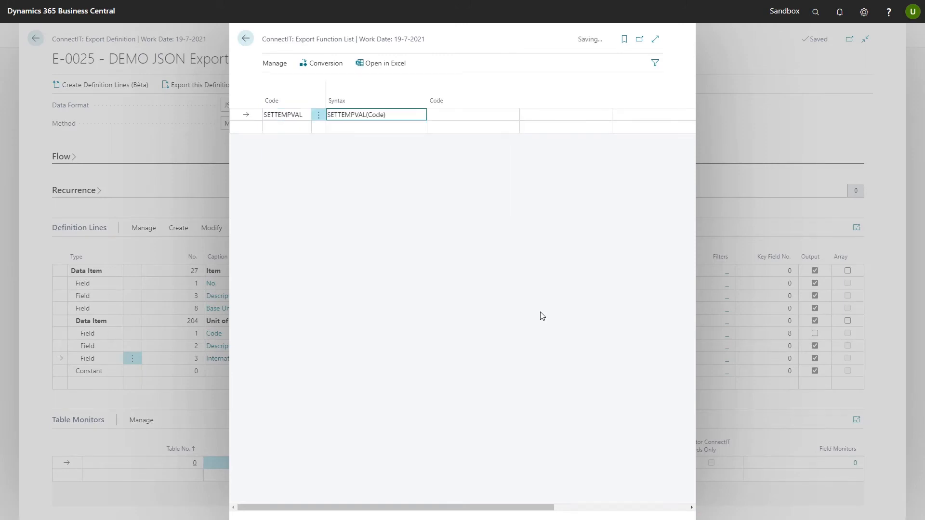
key("Tab")
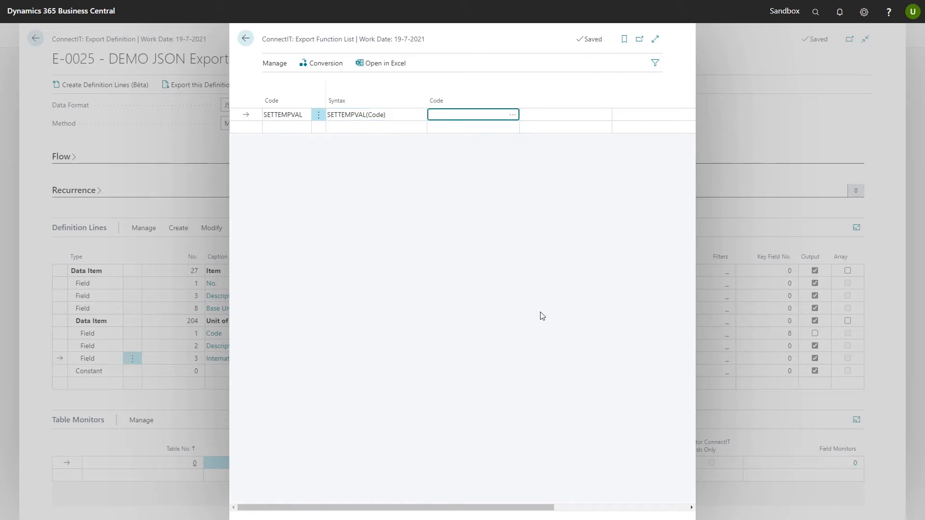
type("DEMO_")
type("UOMSTDCODE")
key("ctrl+a")
key("Tab")
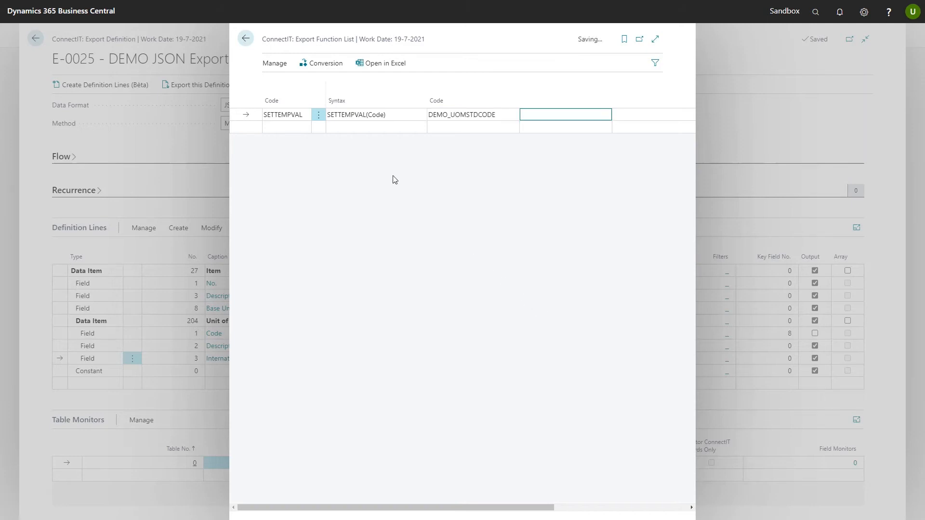
left_click(245, 39)
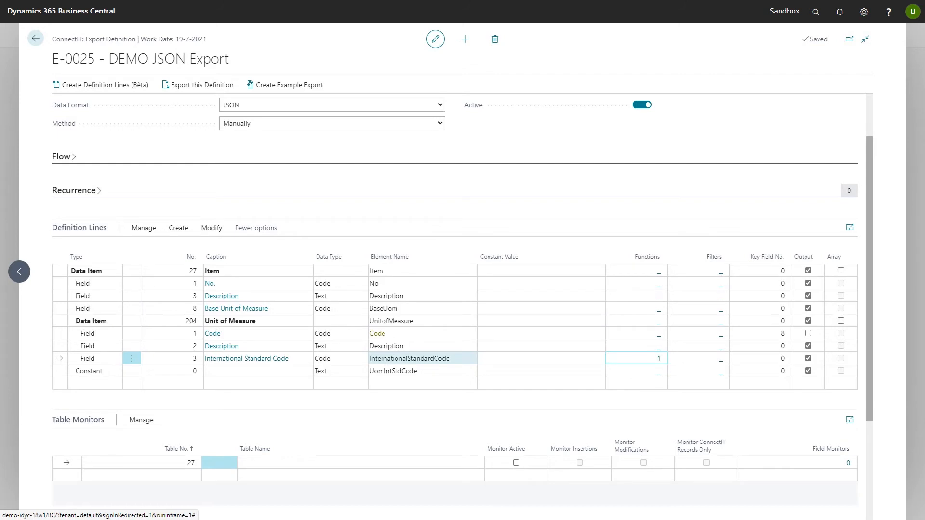
Add the GETTEMPVAL function to the UomIntStdCode constant line, using the temporary value code DEMO_UOMSTDCODE
left_click(658, 373)
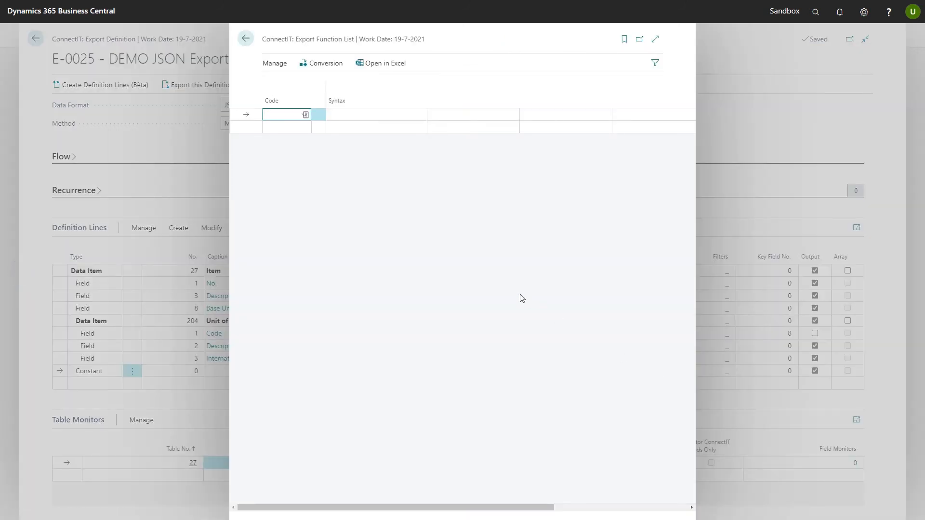
type("GETTEMPVAL")
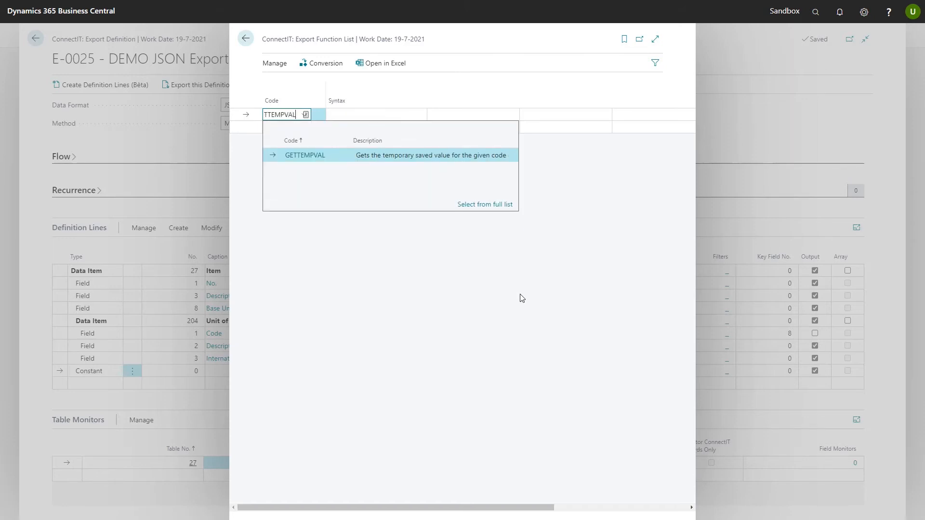
key("Tab")
key("Tab")
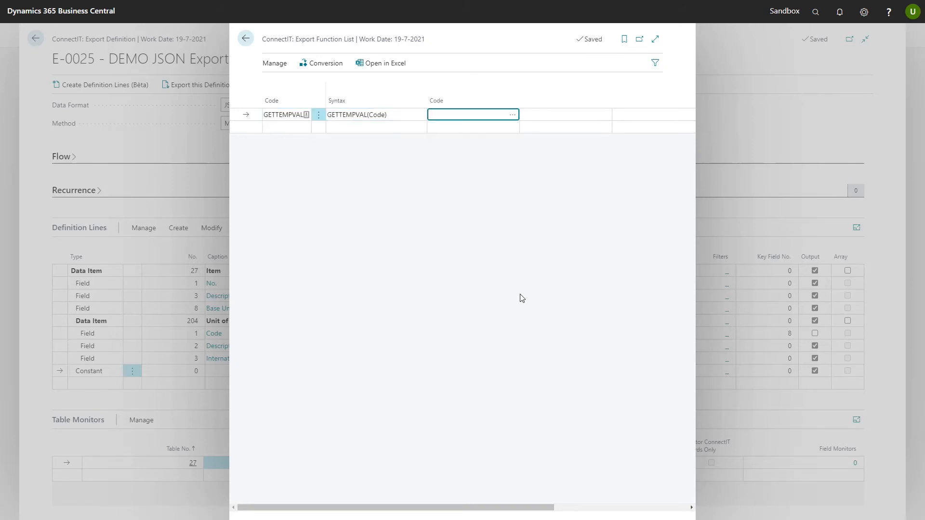
left_click(512, 115)
scroll(520, 236, "down", 3)
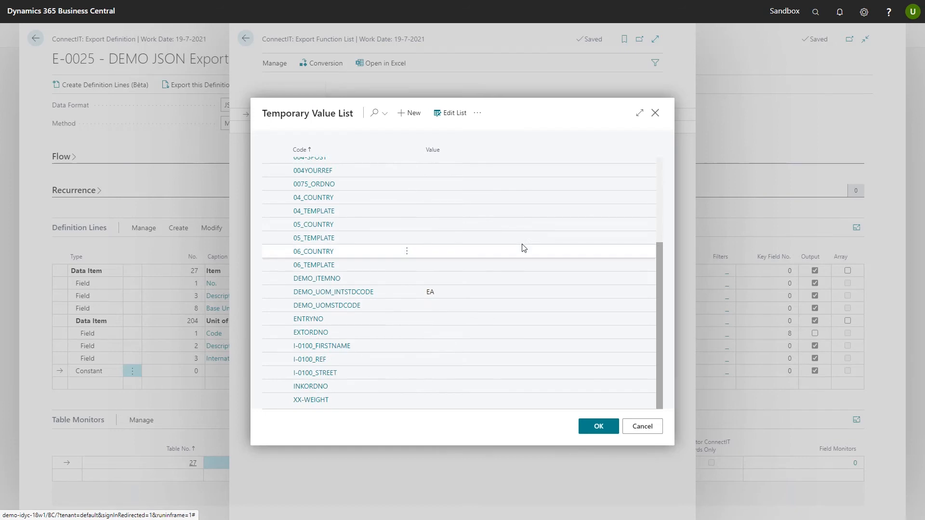
left_click(343, 306)
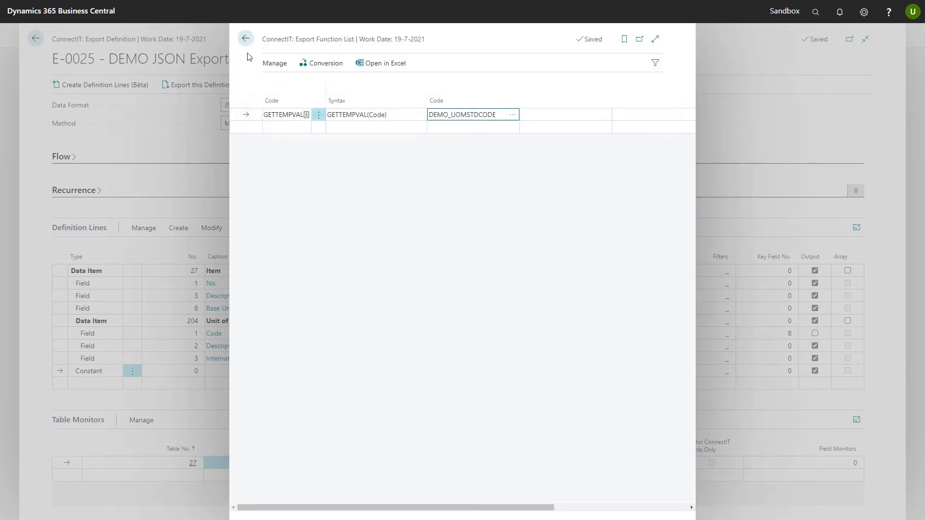
Return to the export definition and add a Field line for Type (field 10) below the UomIntStdCode constant
left_click(245, 39)
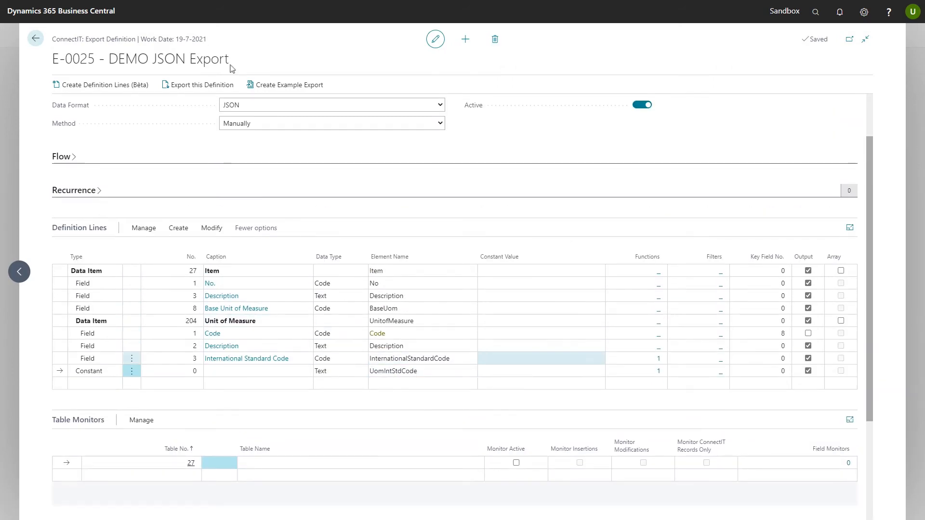
left_click(95, 383)
left_click(115, 384)
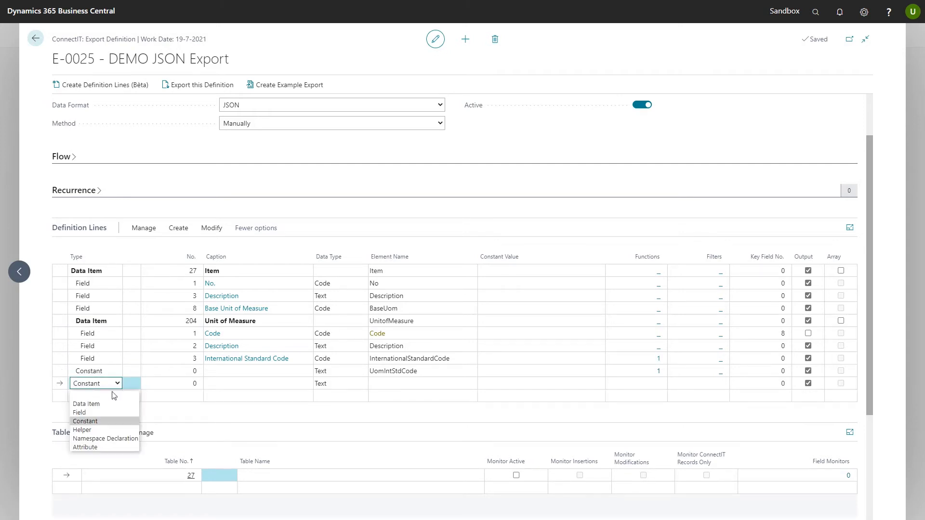
left_click(92, 412)
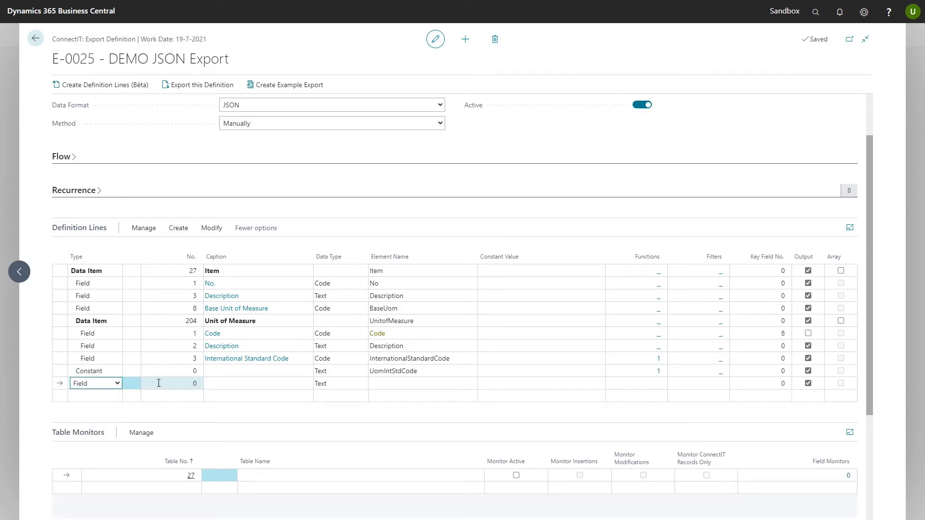
left_click(183, 384)
left_click(197, 384)
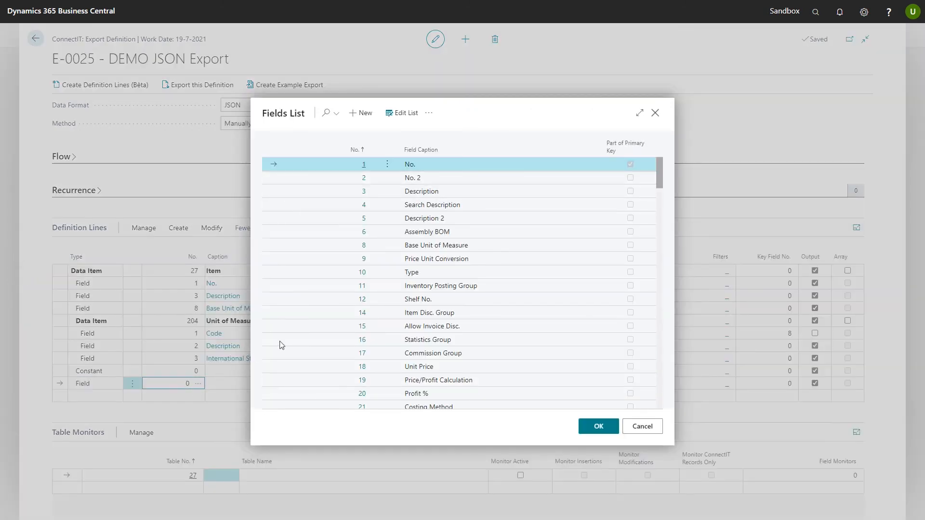
left_click(413, 272)
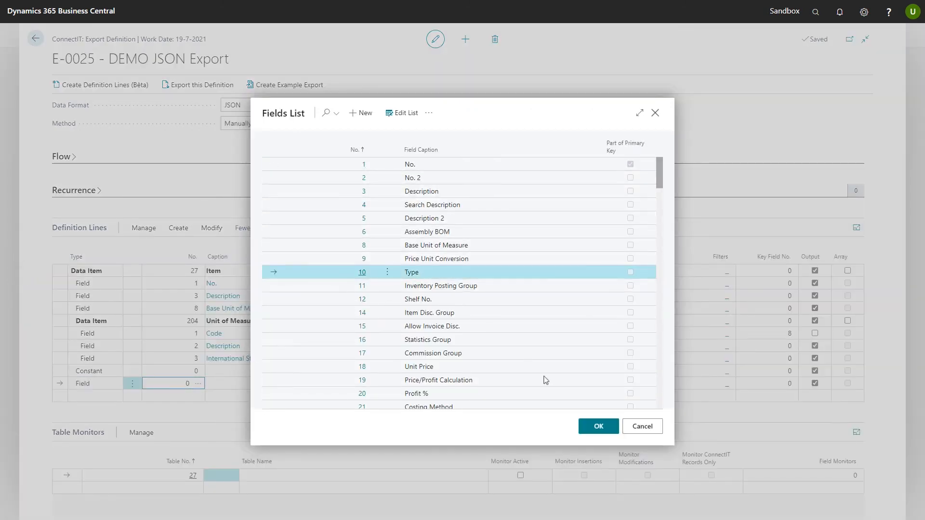
left_click(599, 426)
scroll(543, 405, "down", 3)
left_click(100, 236)
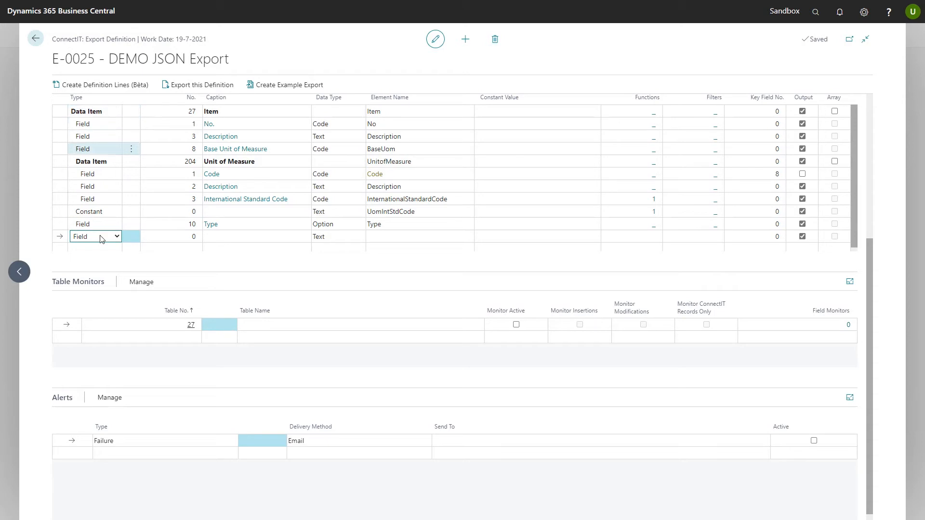
left_click(185, 224)
left_click(196, 225)
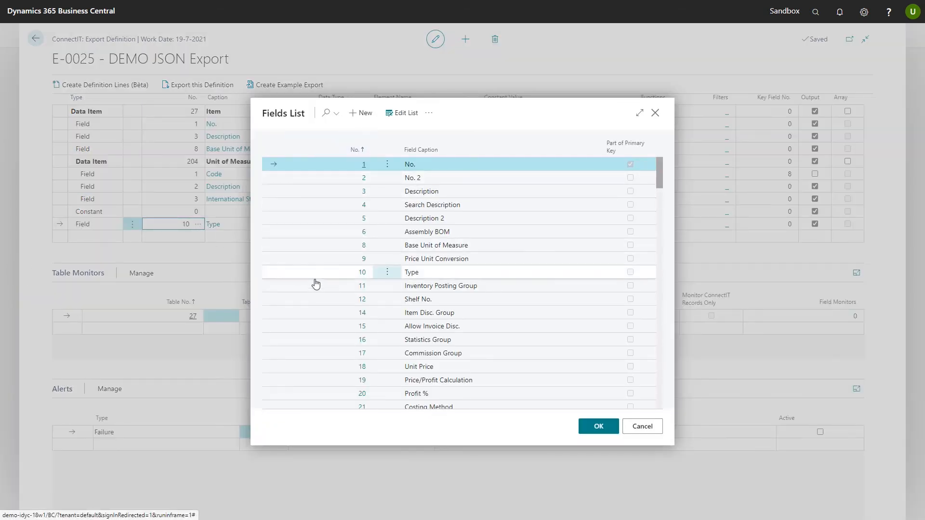
left_click(644, 434)
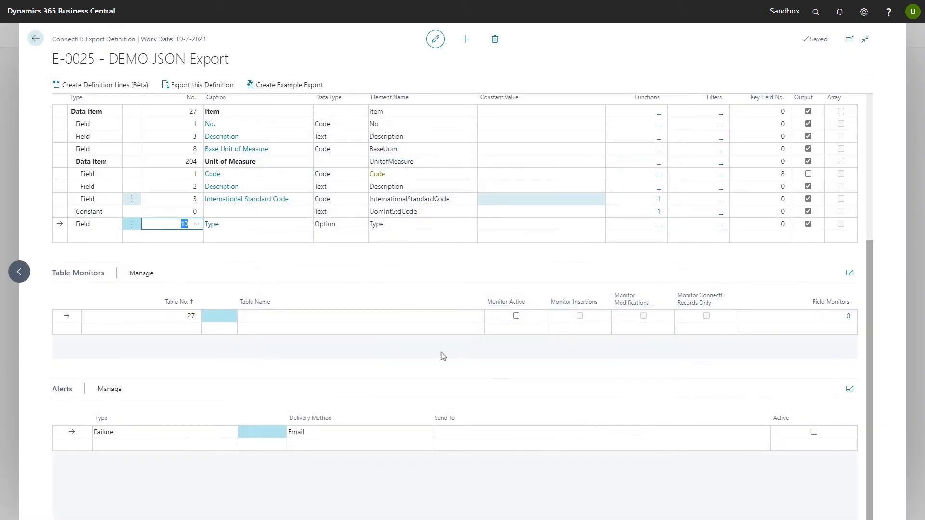
Add a Helper line below the Type field and set its element name to VendorInformation
left_click(95, 235)
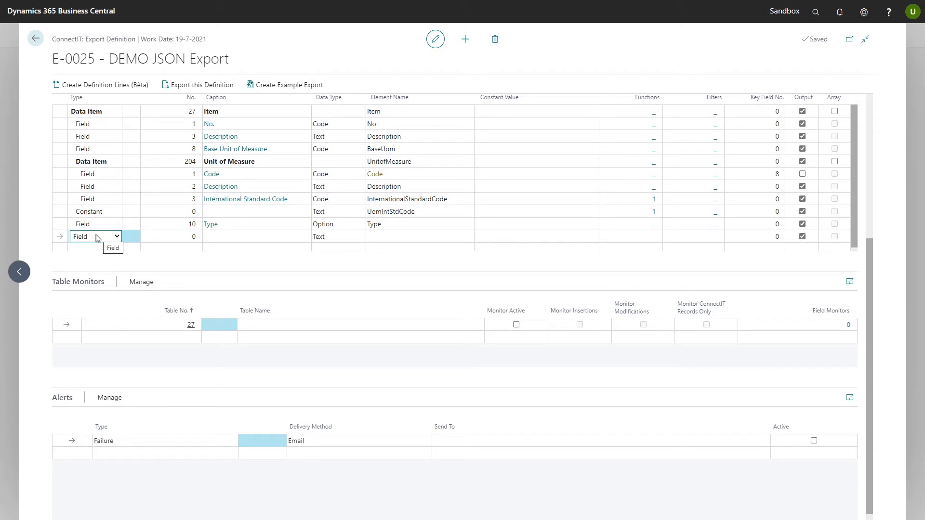
left_click(117, 237)
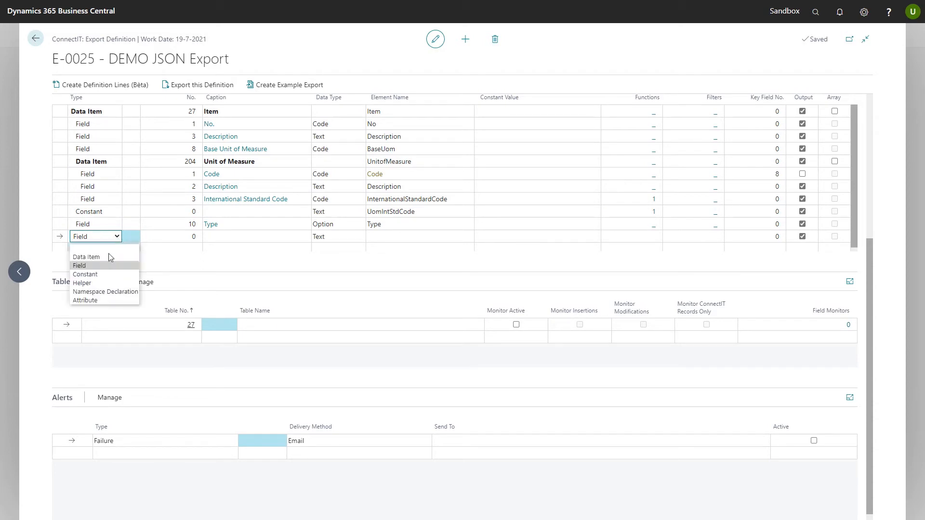
left_click(97, 287)
key("Tab")
key("Tab")
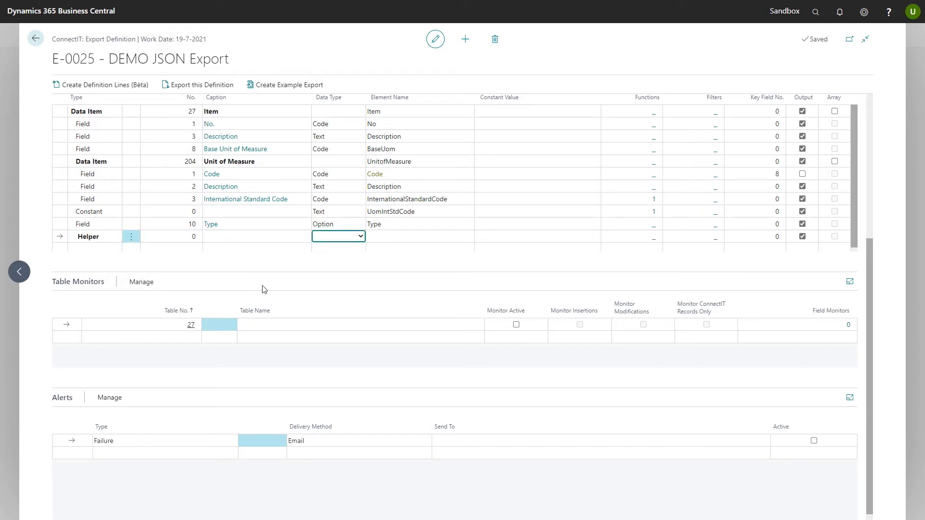
key("Tab")
type("Vend")
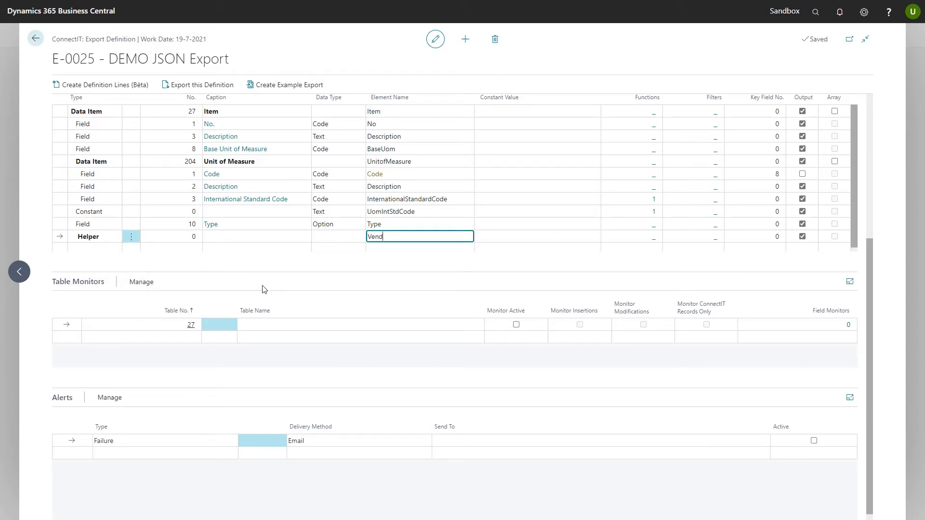
type("orInformation")
key("Up")
key("Down")
key("Down")
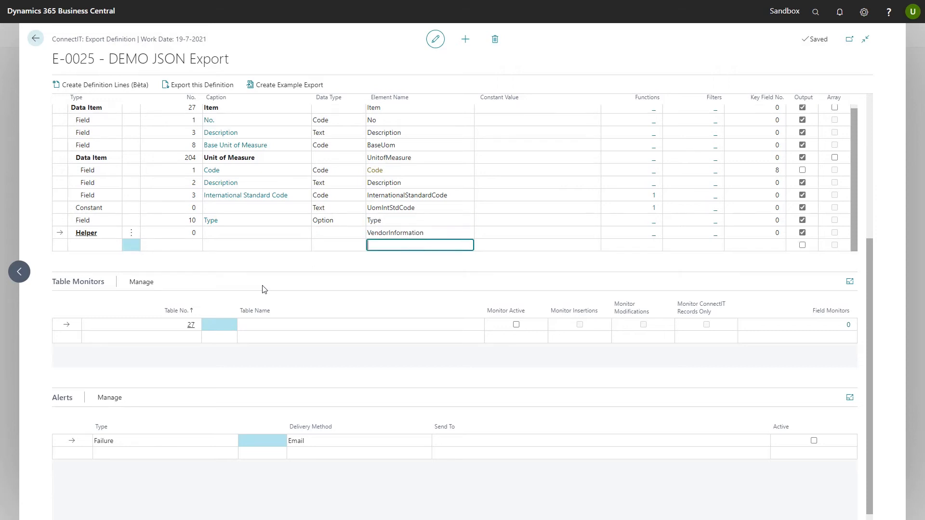
Add a Field line under the VendorInformation helper for Vendor No. (field 31), finding it by searching the fields for "vendor"
left_click(177, 246)
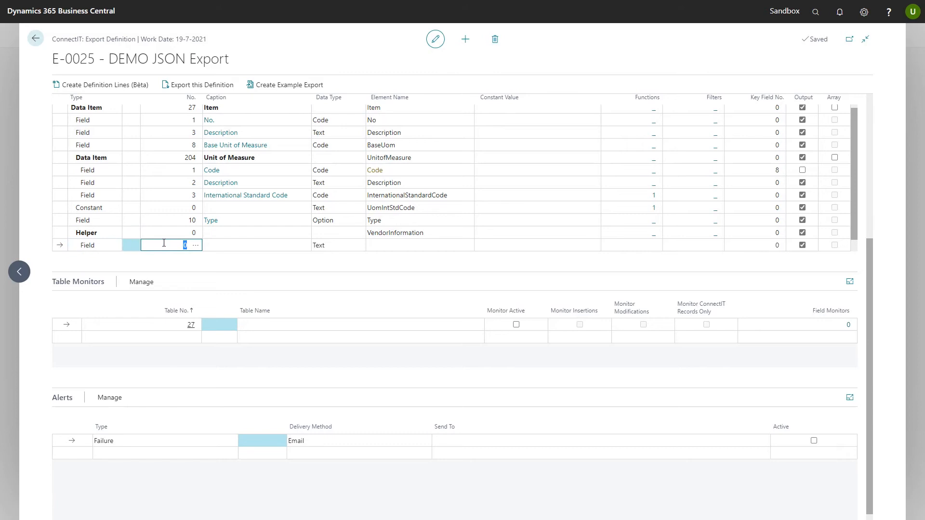
left_click(196, 246)
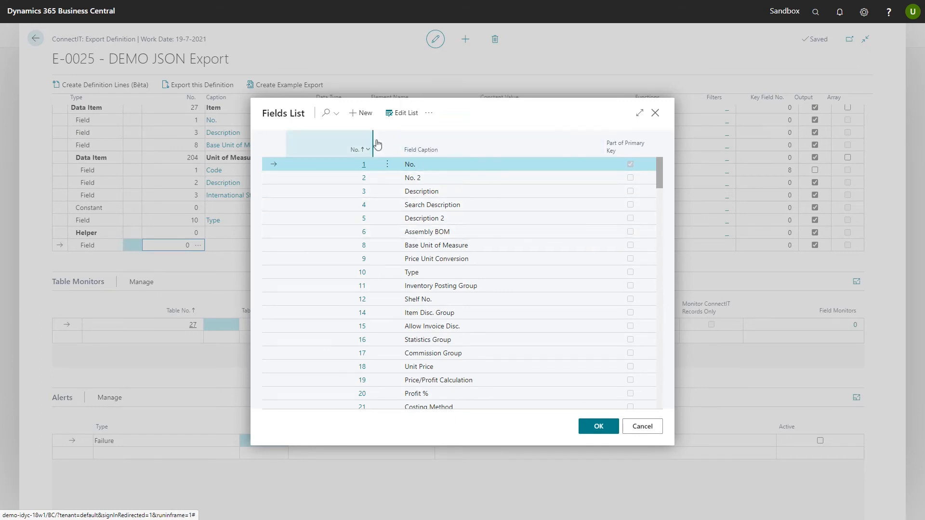
left_click(325, 114)
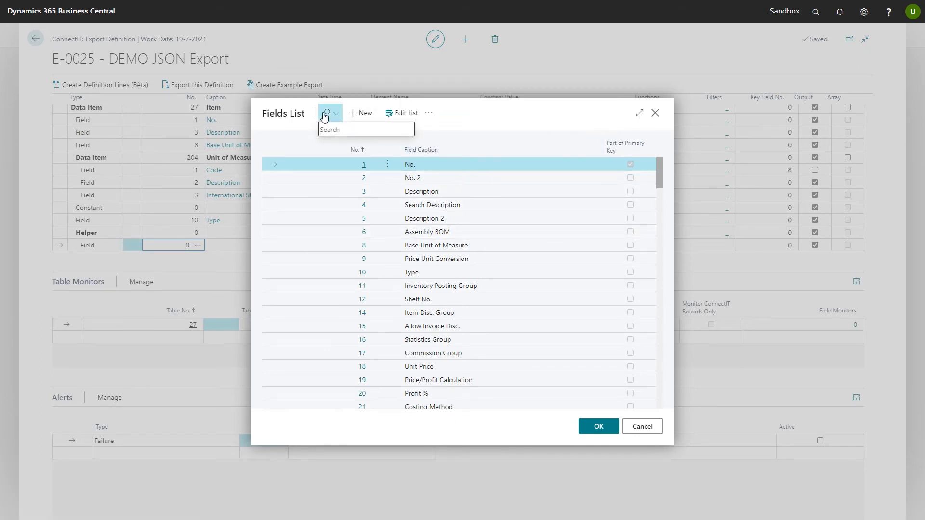
type("vendor")
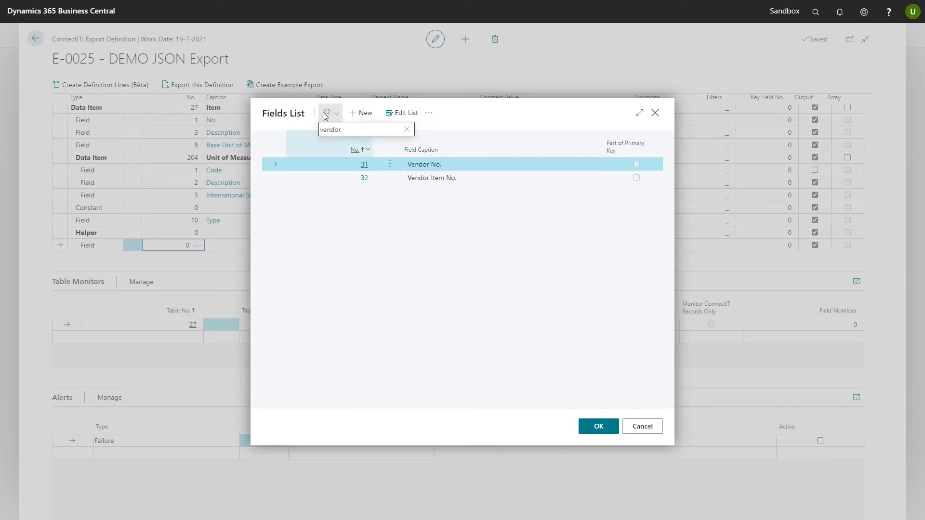
left_click(364, 164)
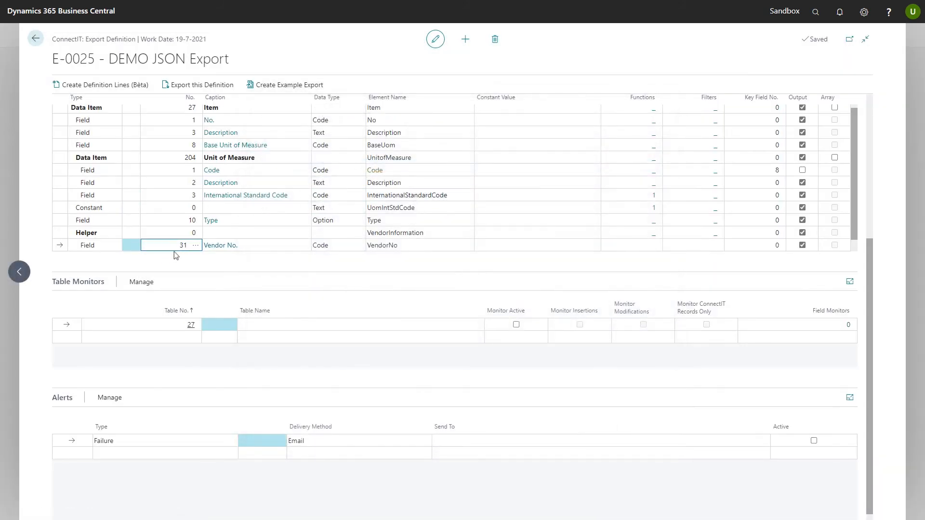
left_click(165, 260)
Add a Field line for Vendor Item No. (field 32) below Vendor No. and set its element name to ItemNo
scroll(161, 182, "down", 2)
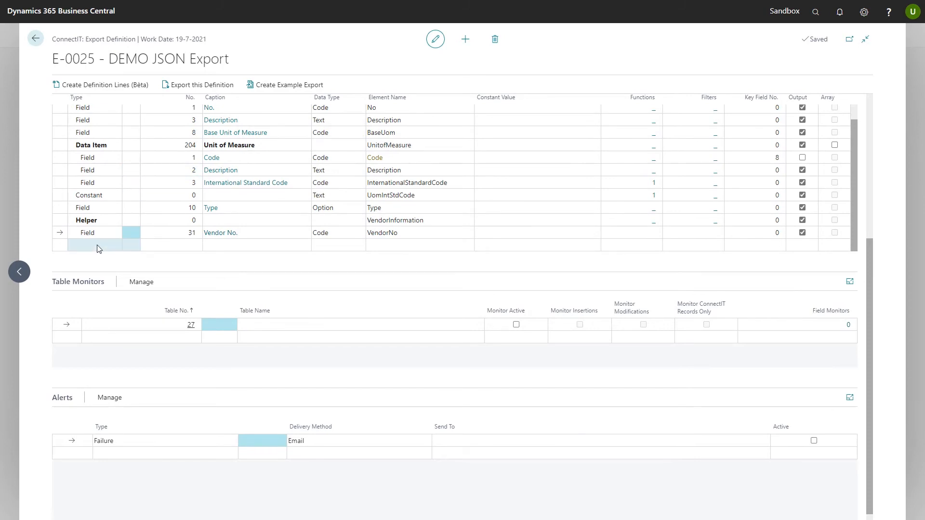
left_click(97, 247)
key("Tab")
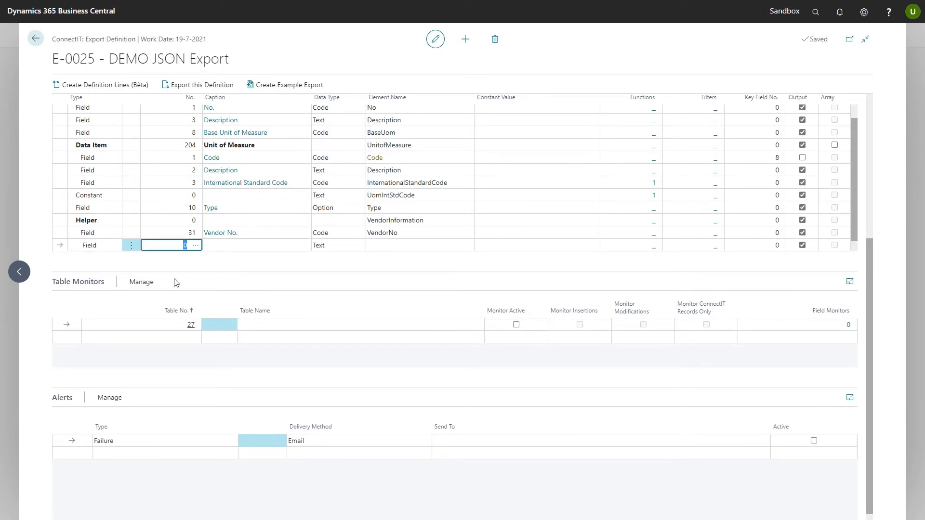
type("32")
key("Tab")
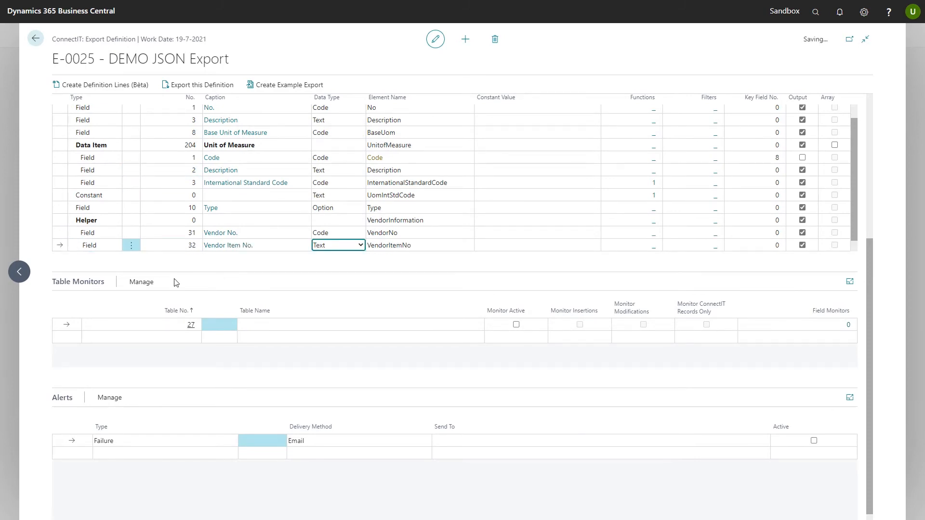
key("Tab")
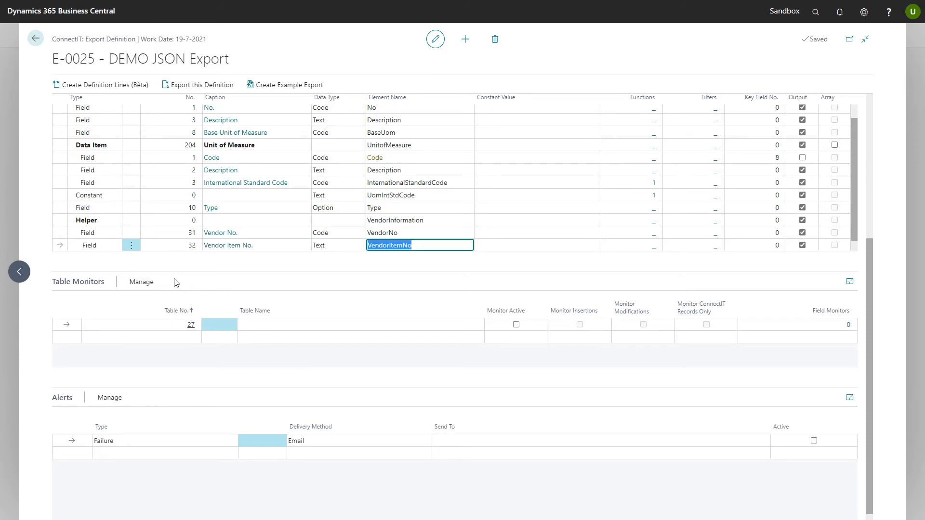
type("ItemNo")
key("Return")
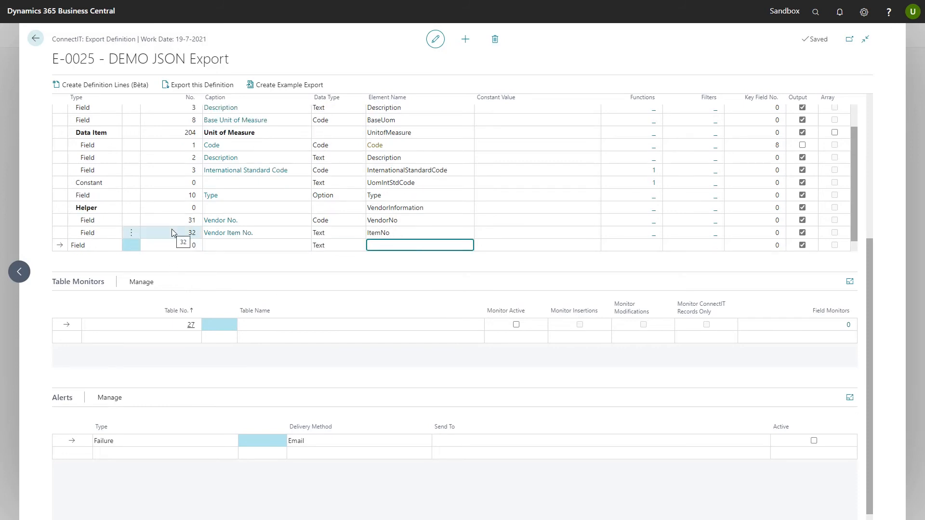
Search the item fields for the unit cost and add Unit Cost (field 22) as the line below Vendor Item No
left_click(197, 245)
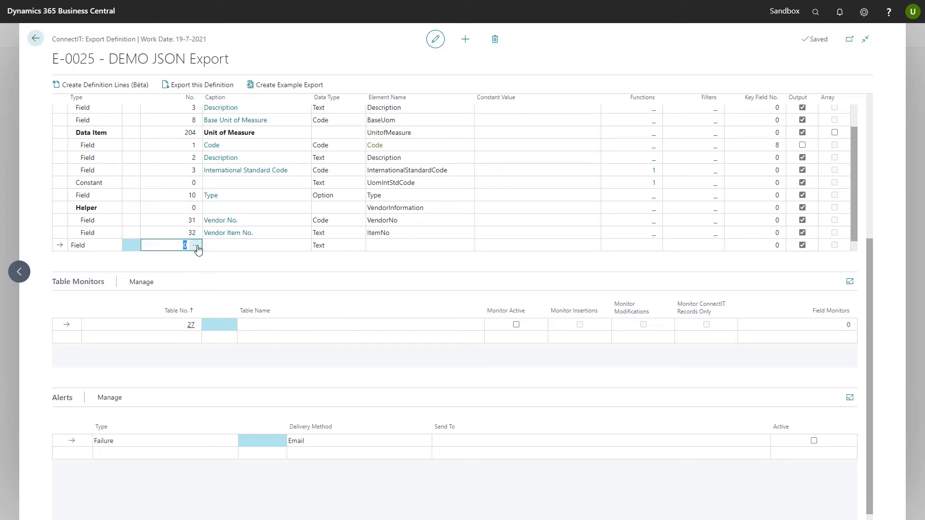
left_click(196, 247)
left_click(327, 113)
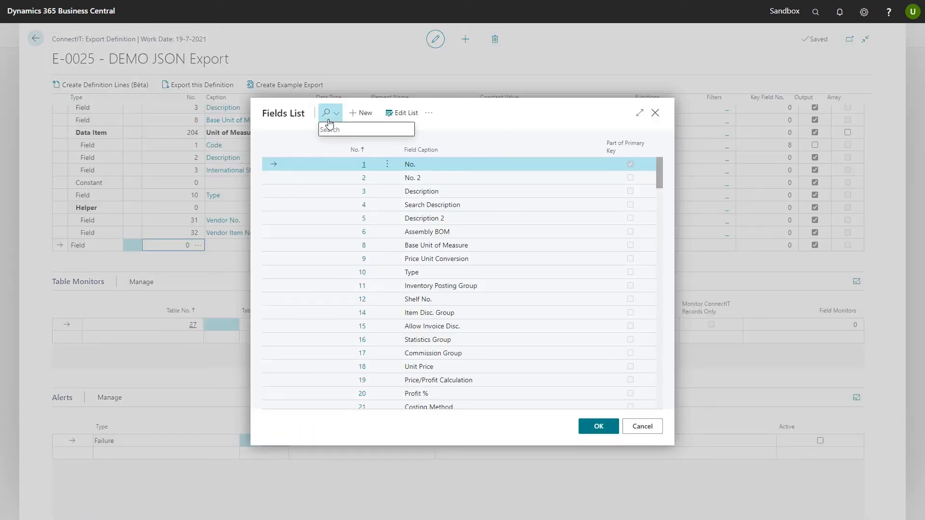
type("unitcost")
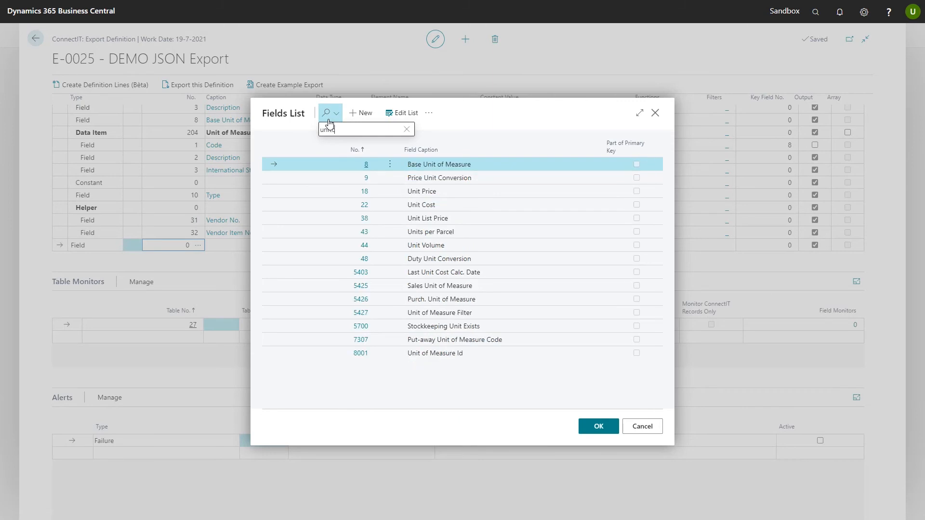
left_click(331, 129)
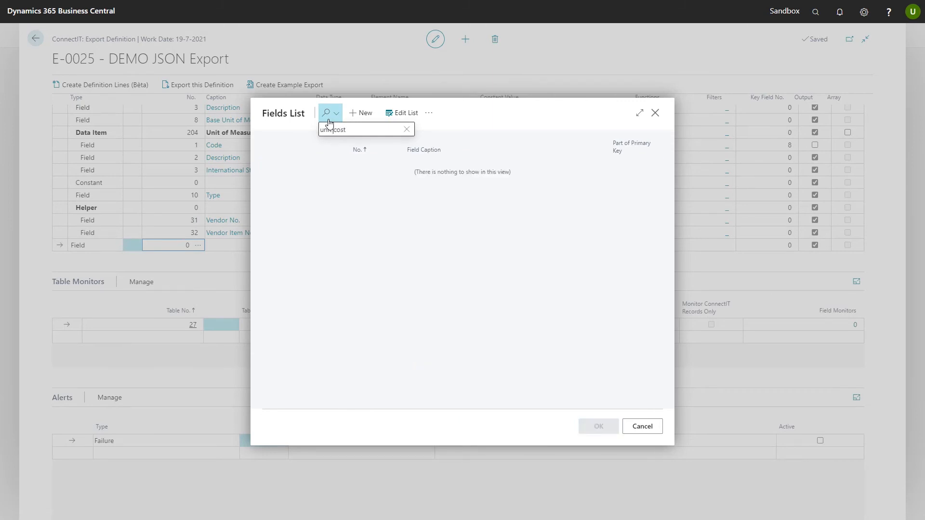
left_click(365, 165)
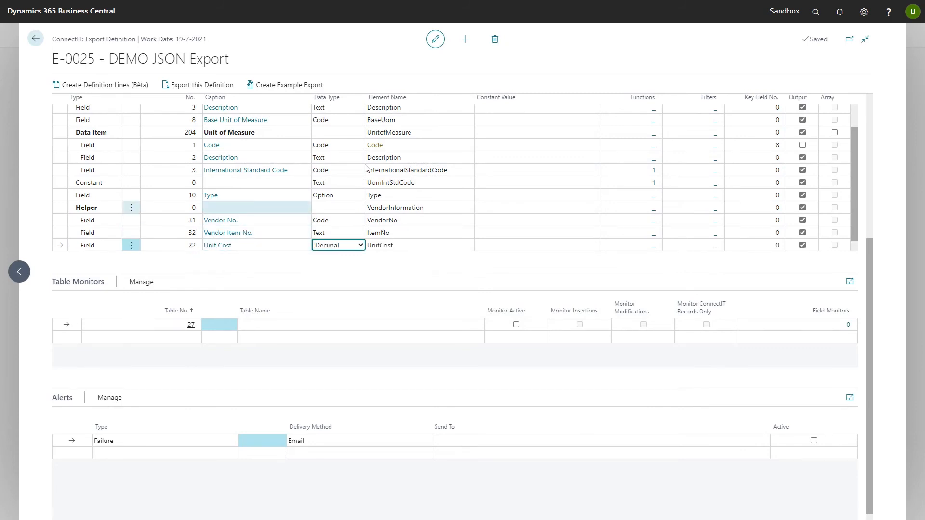
Add a Field line for Unit Price (field 18) below the Unit Cost line
left_click(100, 247)
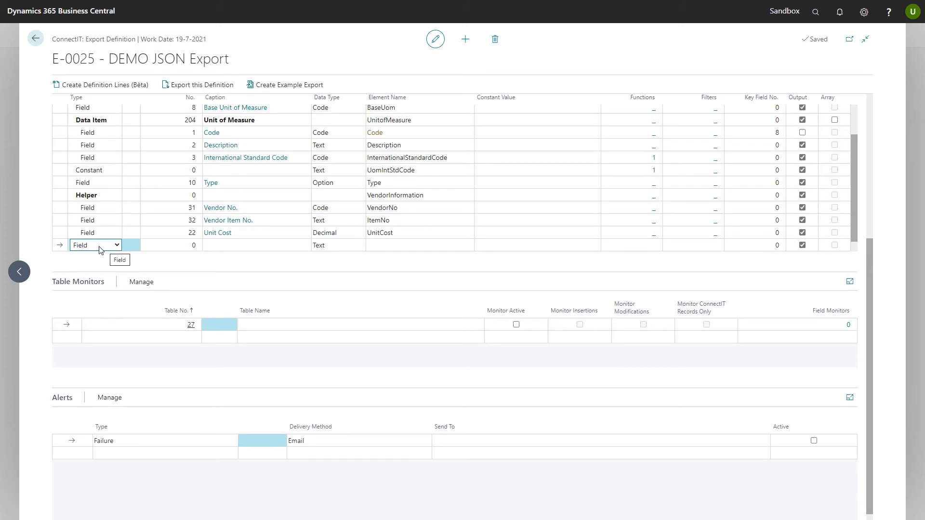
left_click(166, 247)
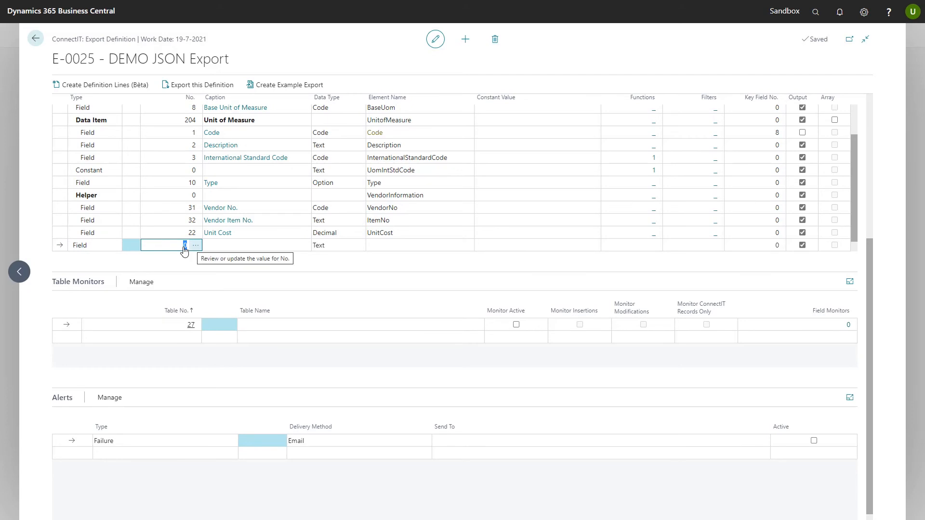
left_click(195, 246)
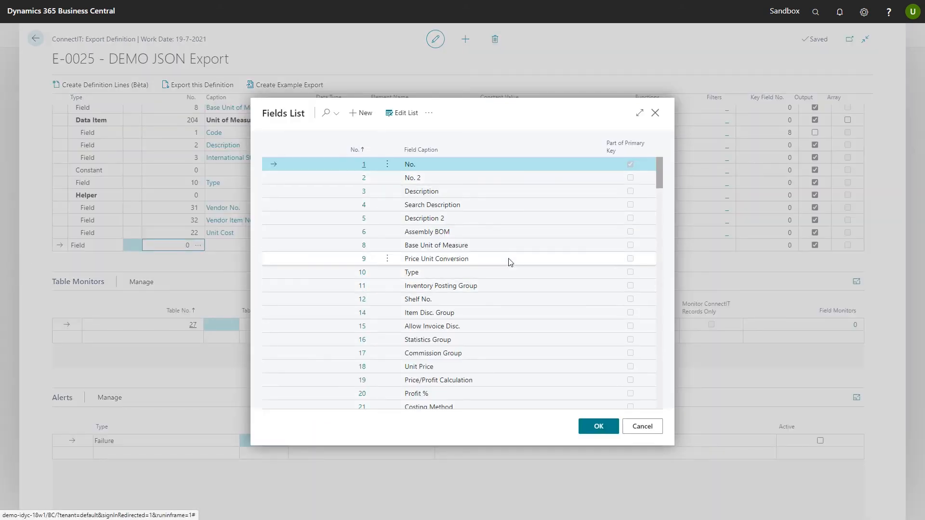
left_click(506, 367)
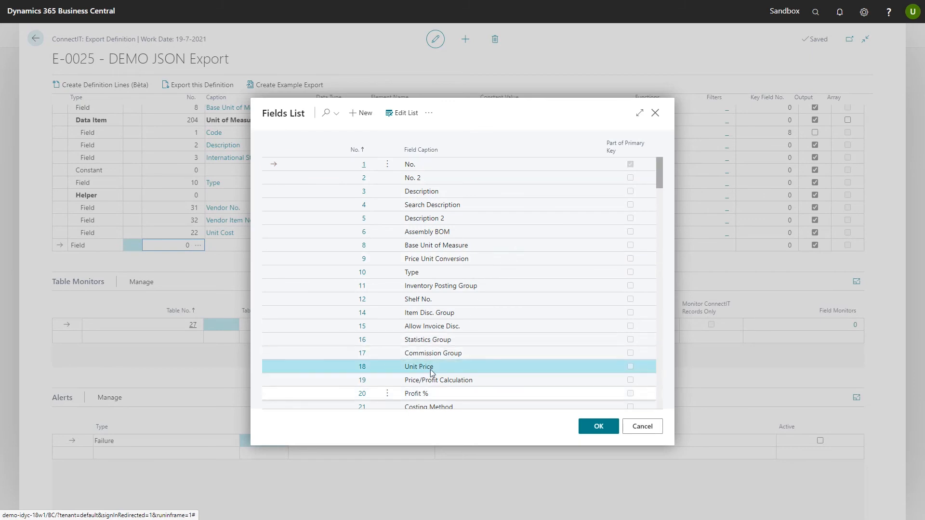
left_click(594, 427)
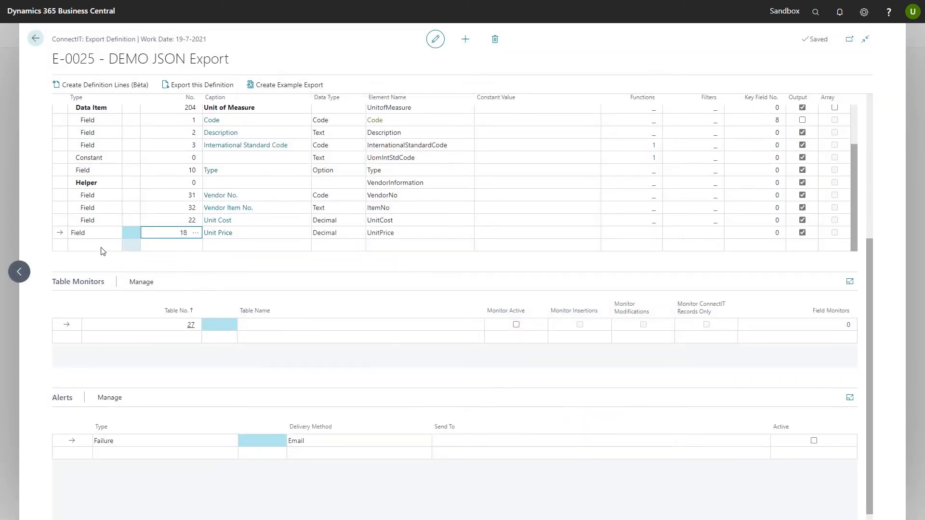
Add a Field line for Price Includes VAT (field 87) below the Unit Price line, finding it by searching the fields for "price"
left_click(102, 250)
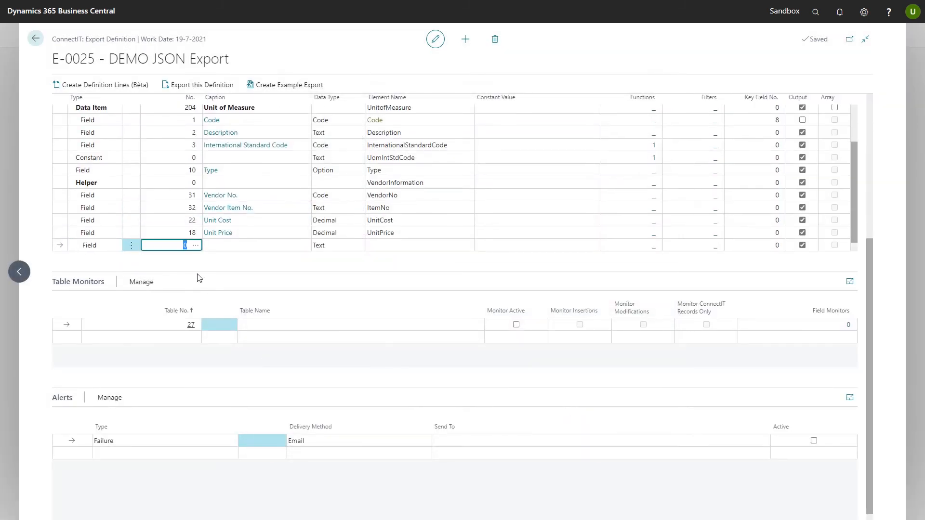
left_click(195, 245)
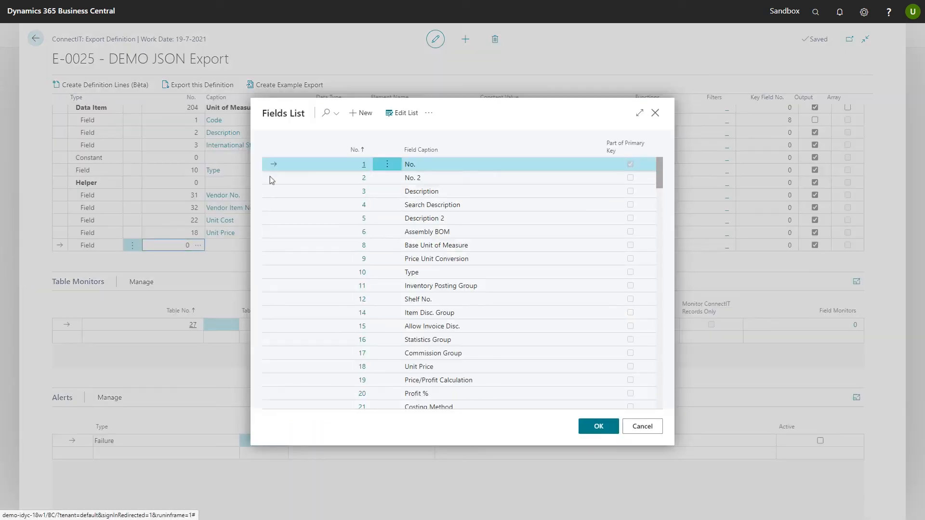
left_click(326, 116)
type("p")
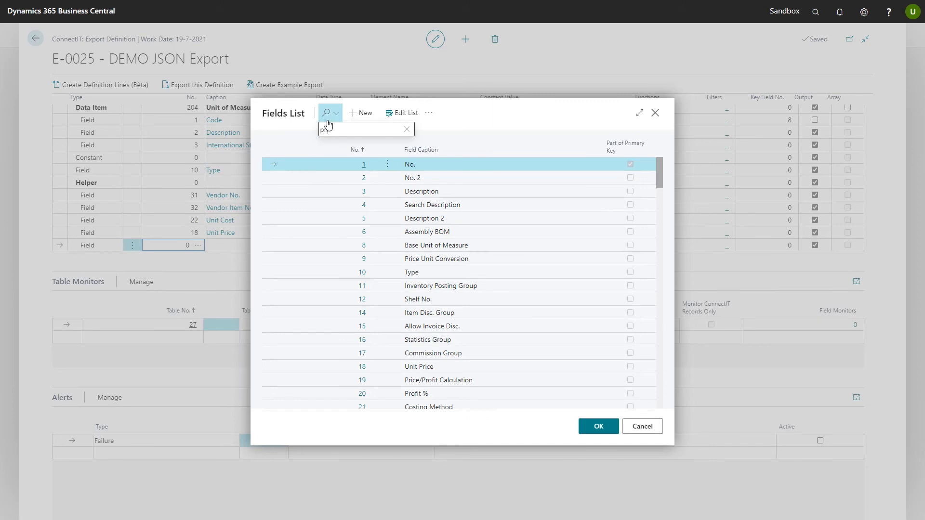
type("rice")
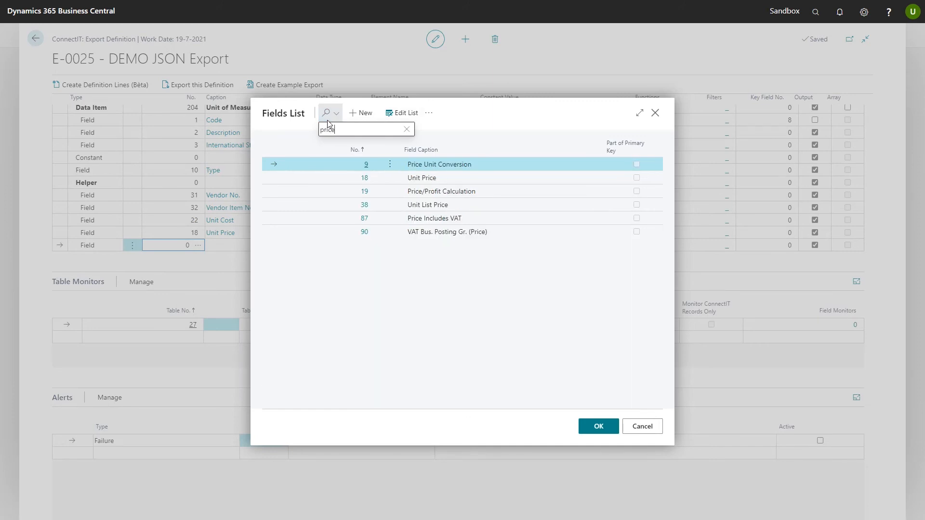
left_click(462, 219)
left_click(593, 427)
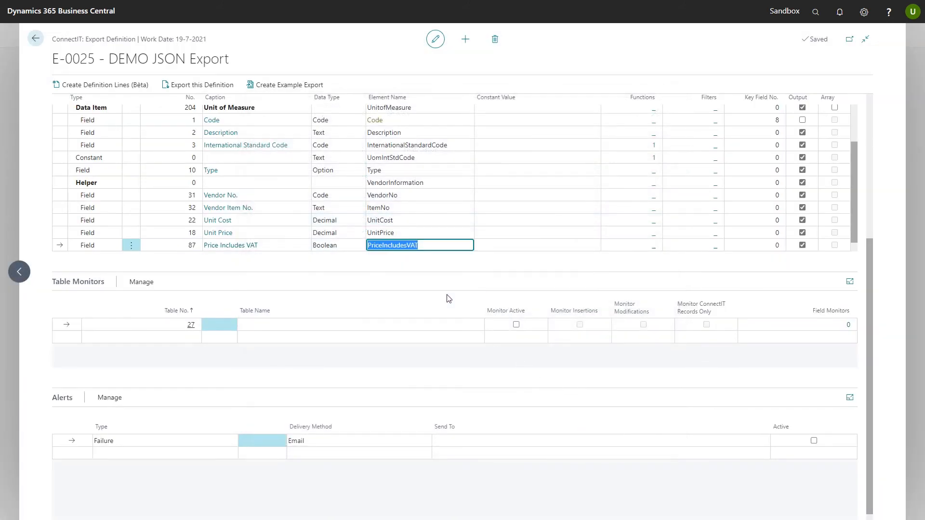
Shorten the element name of the Price Includes VAT line to PriceInclVAT
left_click(407, 246)
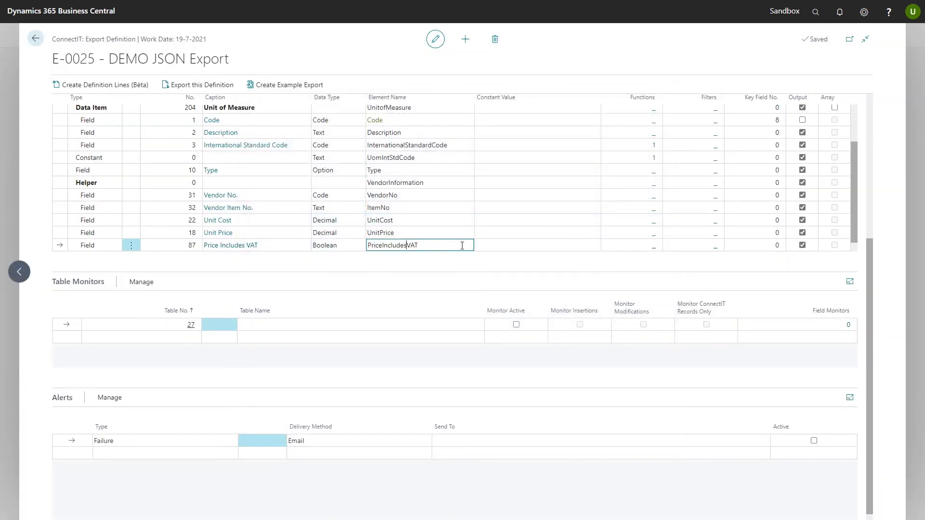
key("BackSpace")
key("BackSpace")
key("BackSpace")
key("BackSpace")
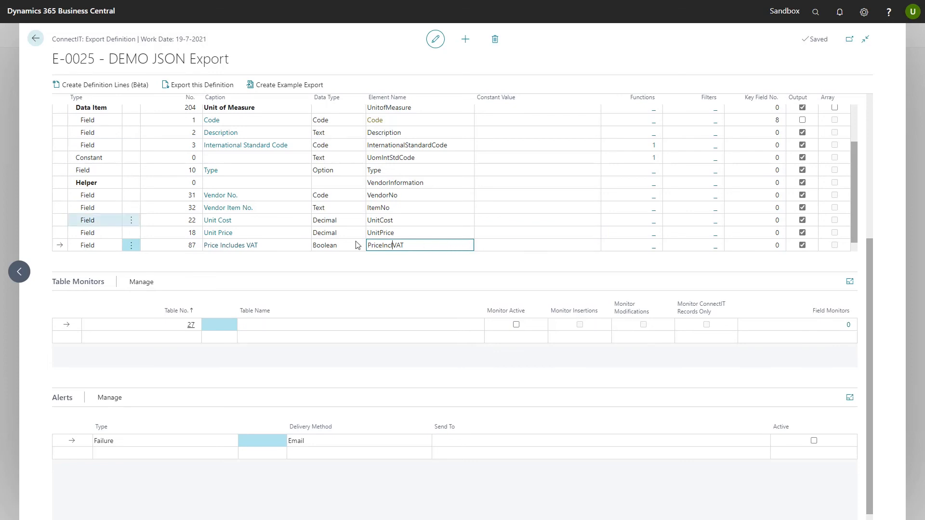
Outdent the Price Includes VAT and Unit Price lines so they sit outside the VendorInformation helper
left_click(132, 236)
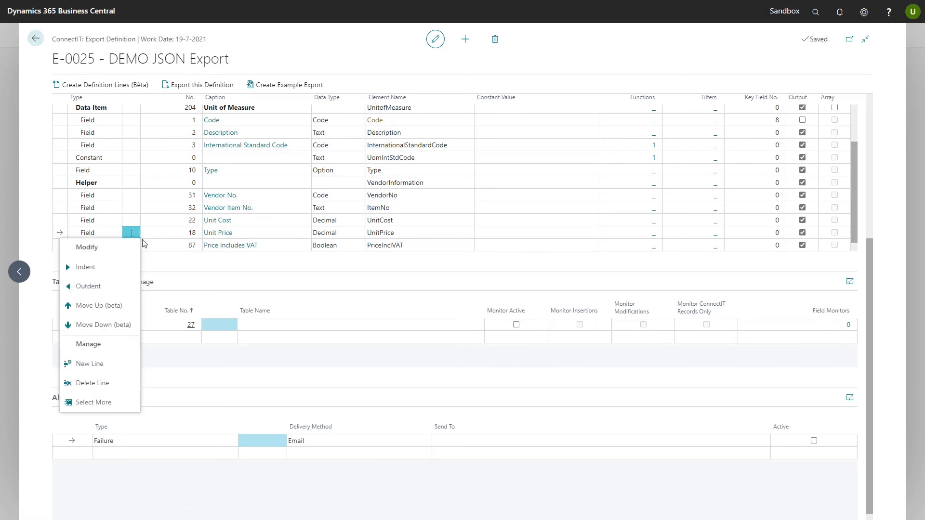
left_click(137, 248)
left_click(137, 246)
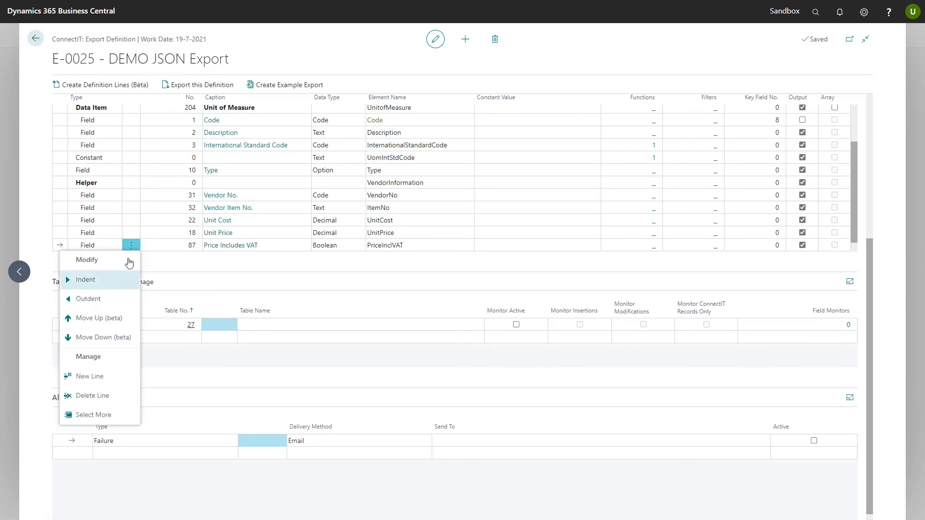
left_click(104, 298)
left_click(131, 233)
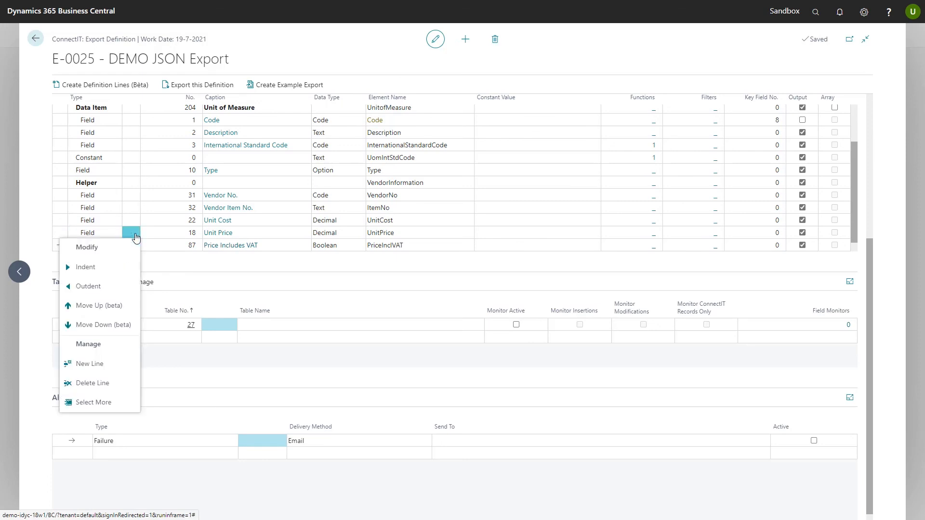
left_click(107, 287)
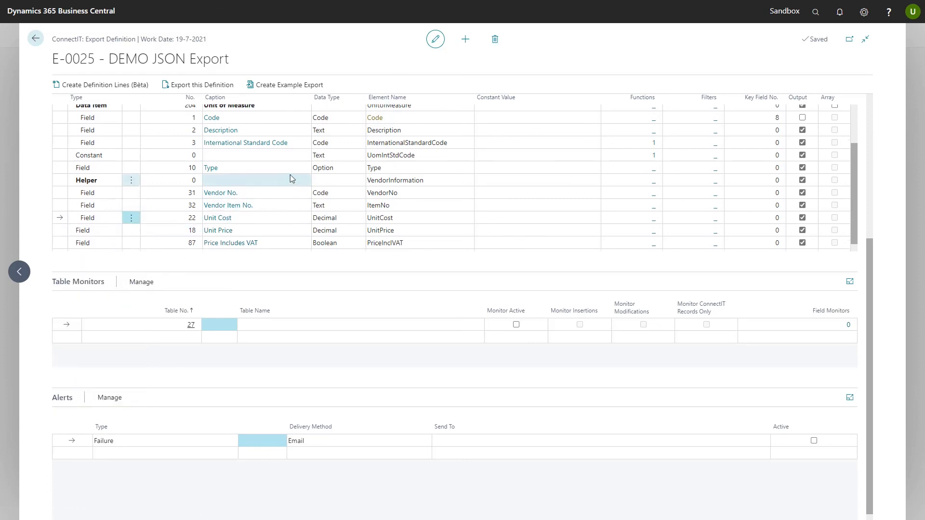
Add a filter to the Item data item on field 31 (Vendor No.) with a filter text starting with "<>"
scroll(295, 168, "up", 2)
scroll(322, 152, "down", 1)
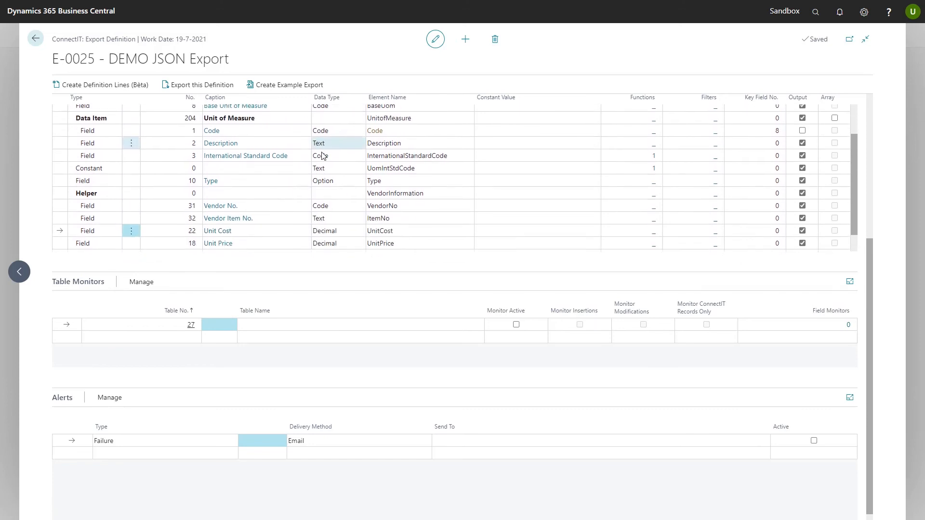
scroll(322, 152, "up", 1)
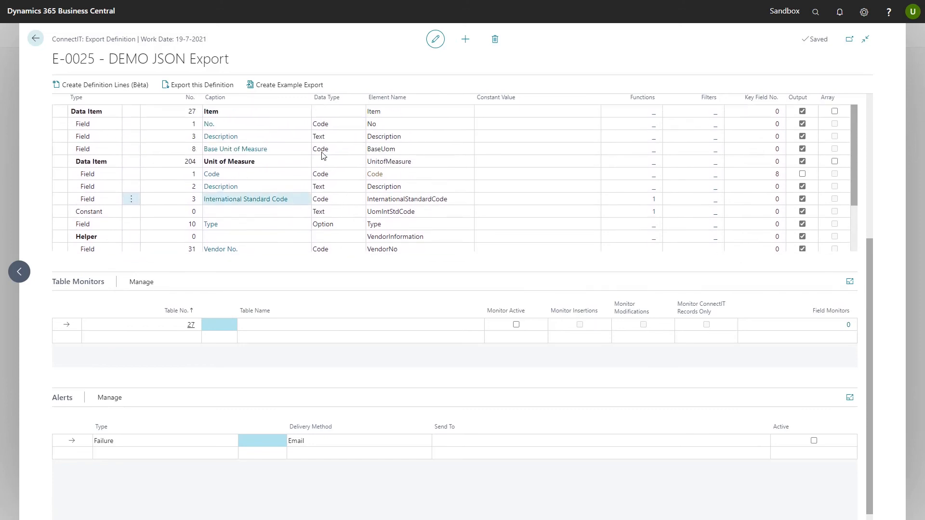
left_click(716, 114)
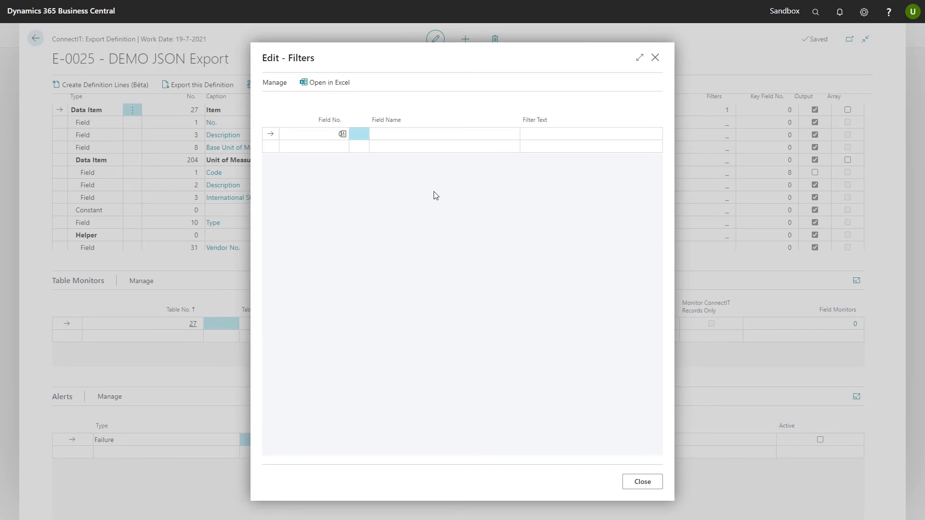
left_click(329, 135)
type("1")
key("Tab")
key("Tab")
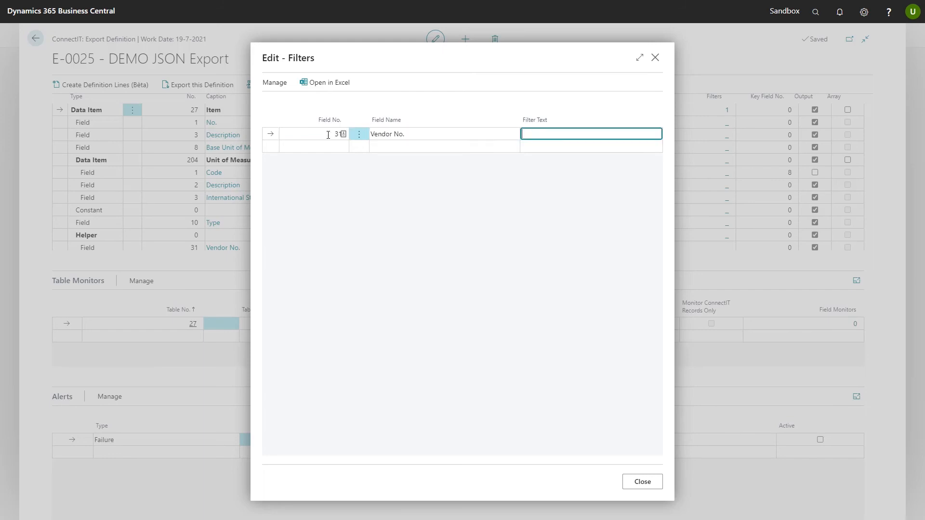
type("<>")
left_click(641, 482)
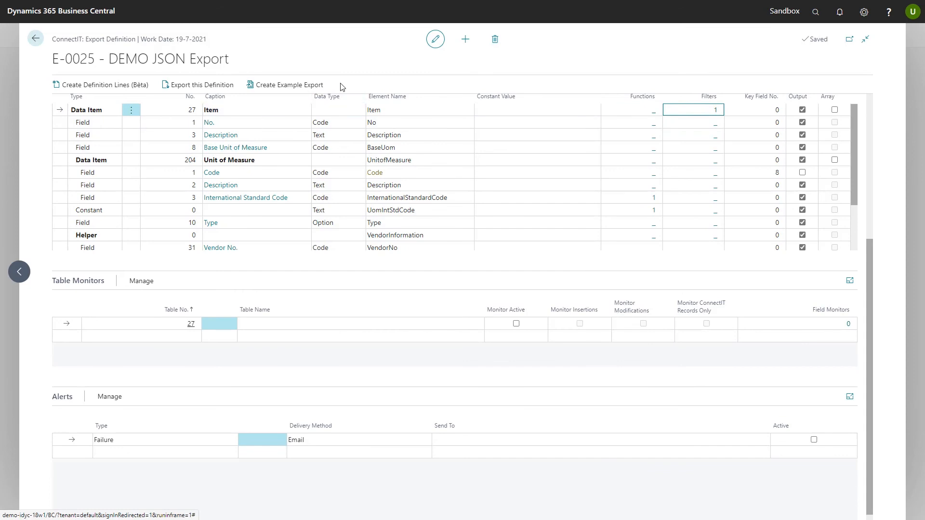
Create an example export of the definition and open the downloaded Preview_E-0025.json in Notepad++
left_click(272, 85)
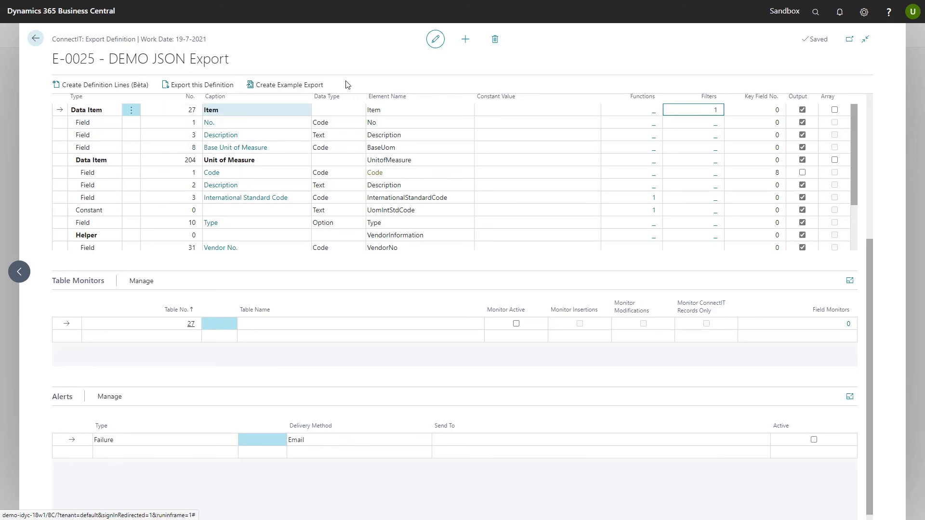
left_click(297, 87)
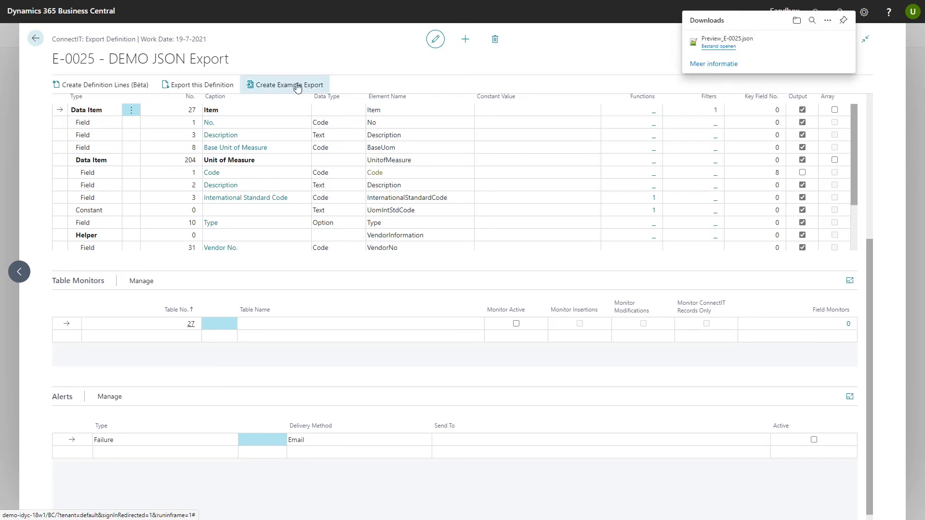
left_click(721, 50)
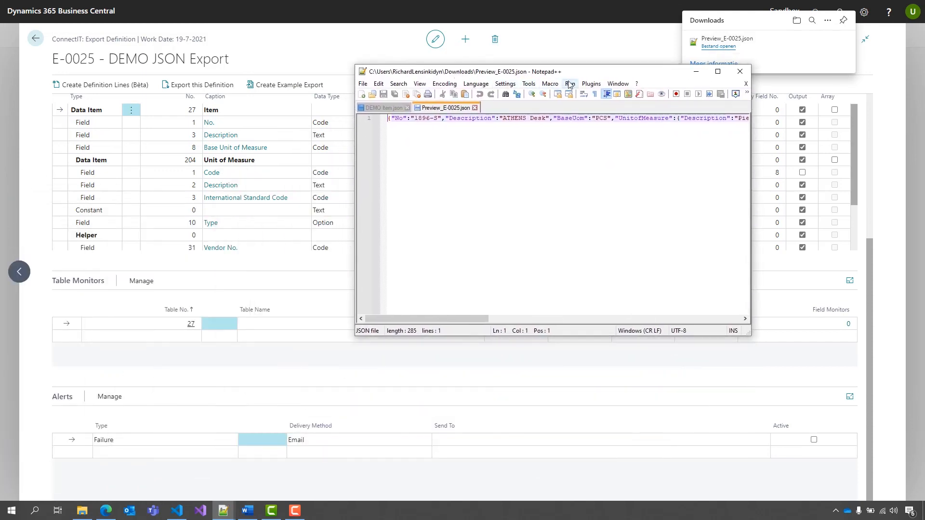
Format the exported JSON into indented lines with the JSTool plugin's JSFormat command
left_click(591, 84)
mouse_move(608, 107)
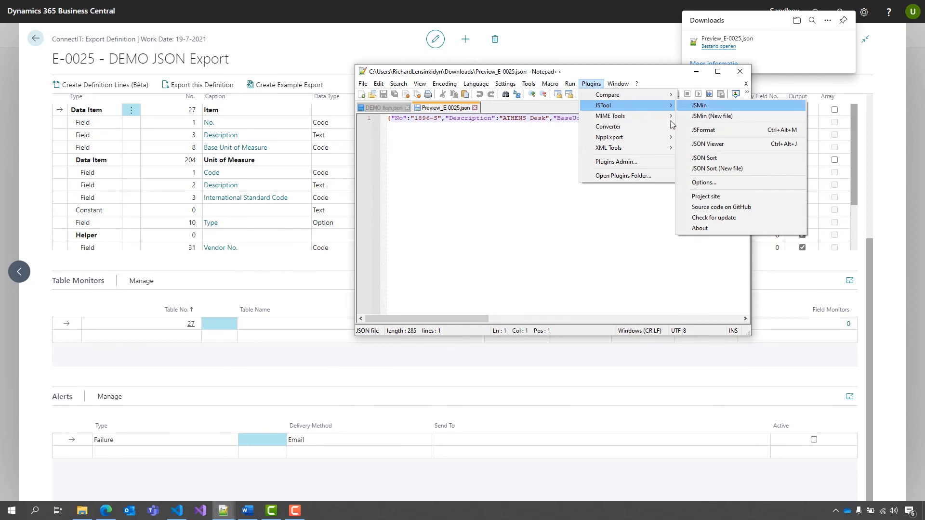
left_click(704, 130)
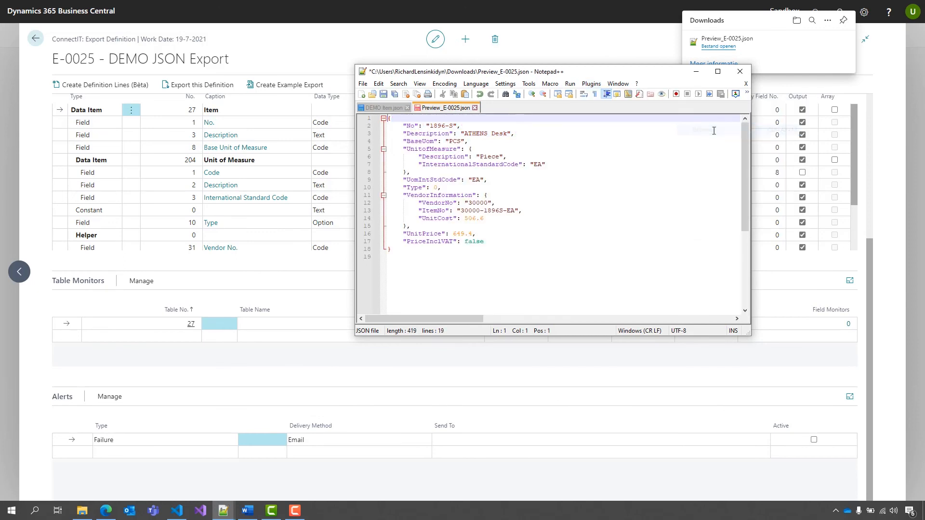
Compare the structure and decimal values of Preview_E-0025.json with DEMO Item.json, and return to the export definition in Business Central
left_click(395, 107)
left_click(445, 107)
left_click(397, 109)
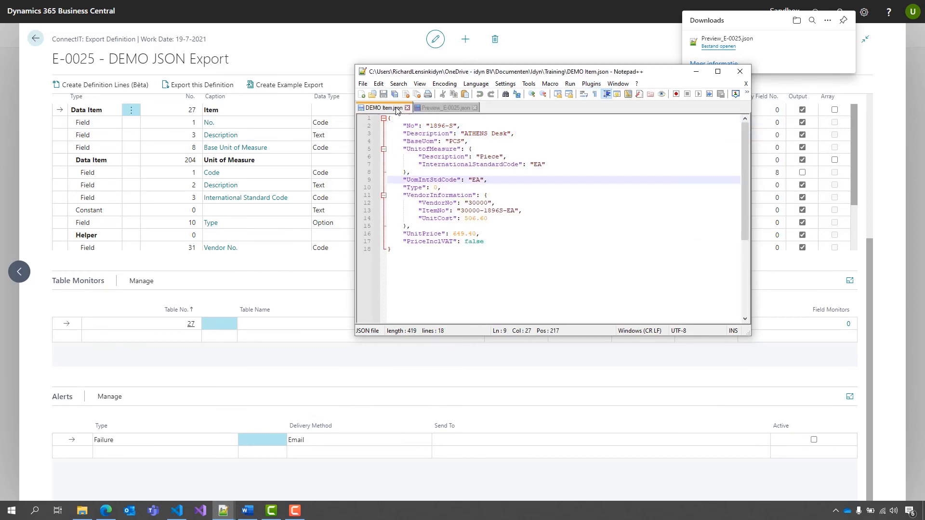
left_click(444, 109)
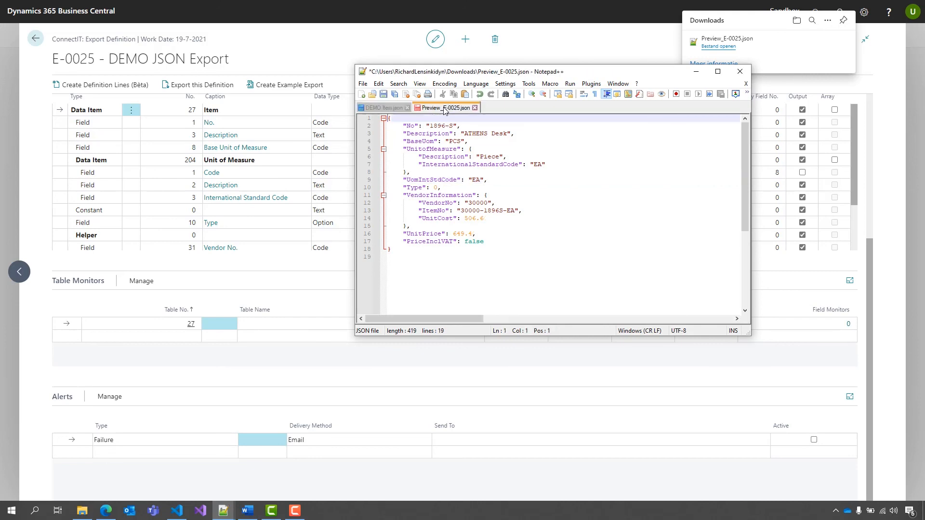
left_click(384, 108)
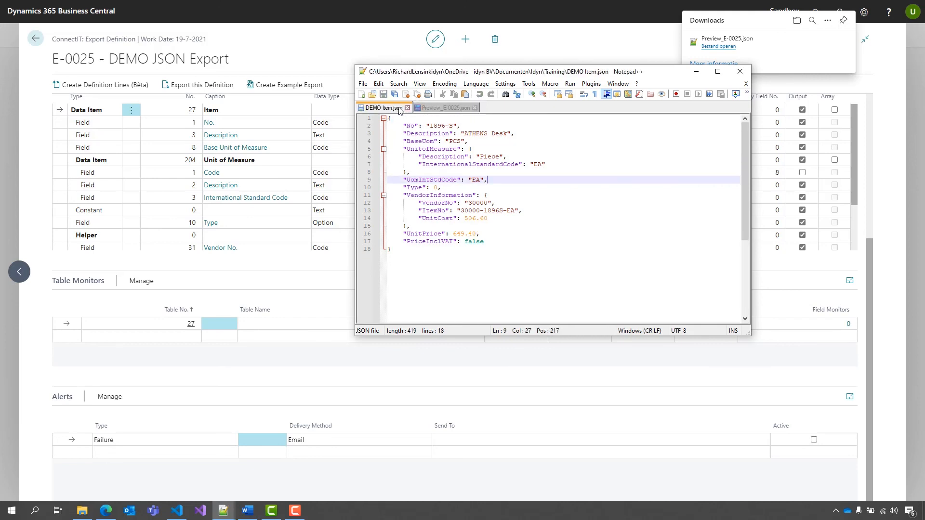
left_click(477, 217)
left_click(440, 108)
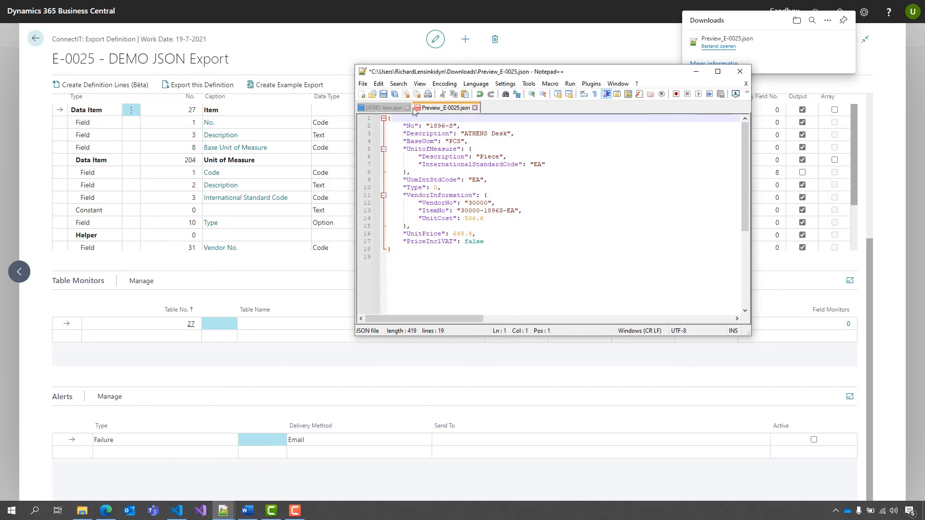
left_click(384, 108)
left_click(439, 109)
left_click(391, 108)
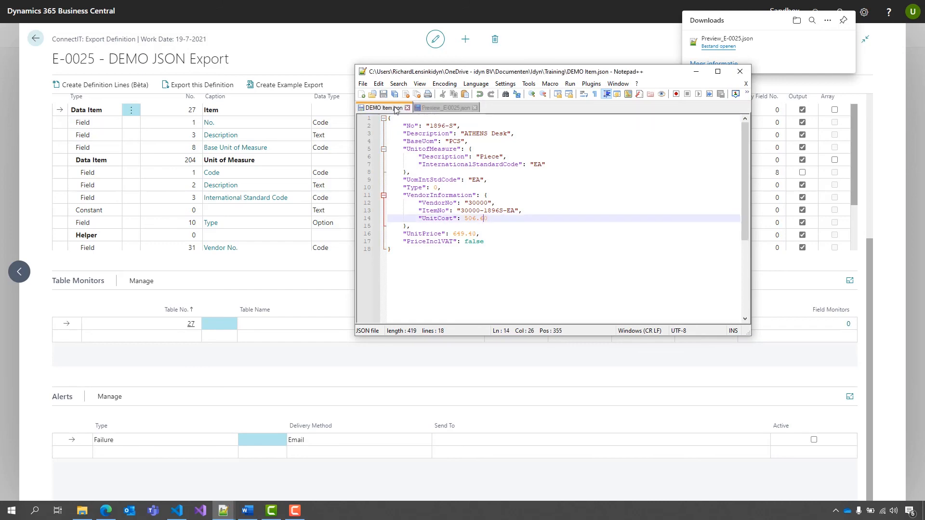
left_click(448, 109)
left_click_drag(502, 76, 0, 83)
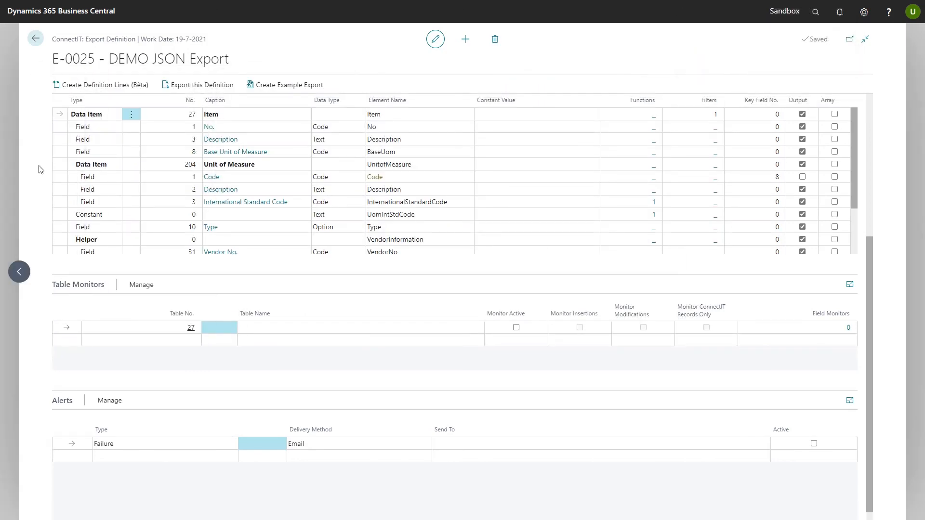